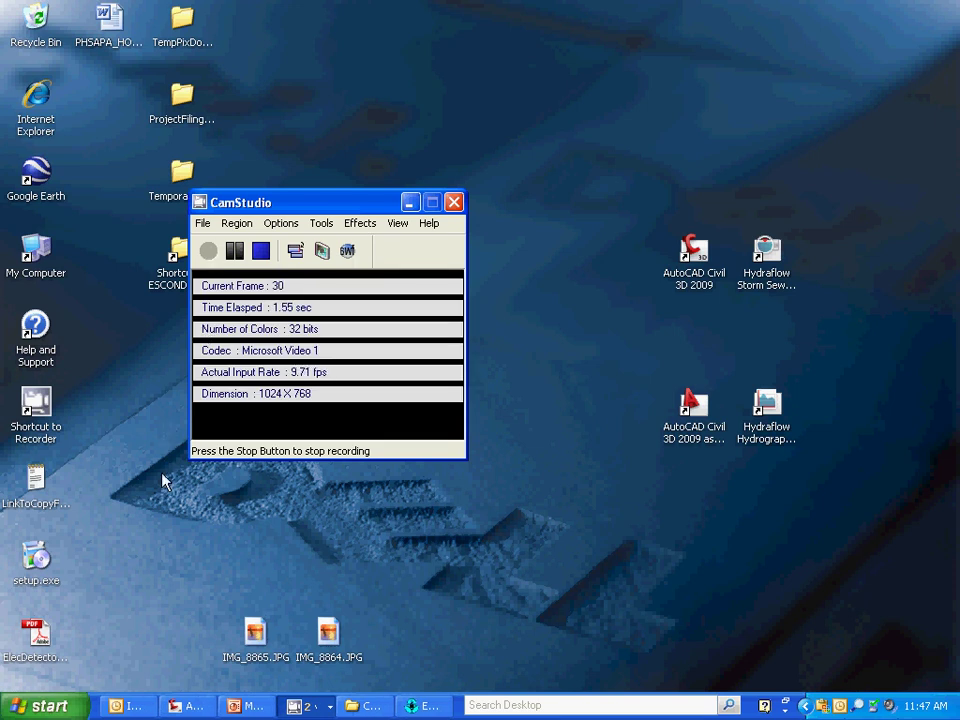
Step: Restore the CA-08-080G1.II.dwg drawing and zoom to frame the alignment and 500 FT DIA circle
click(188, 706)
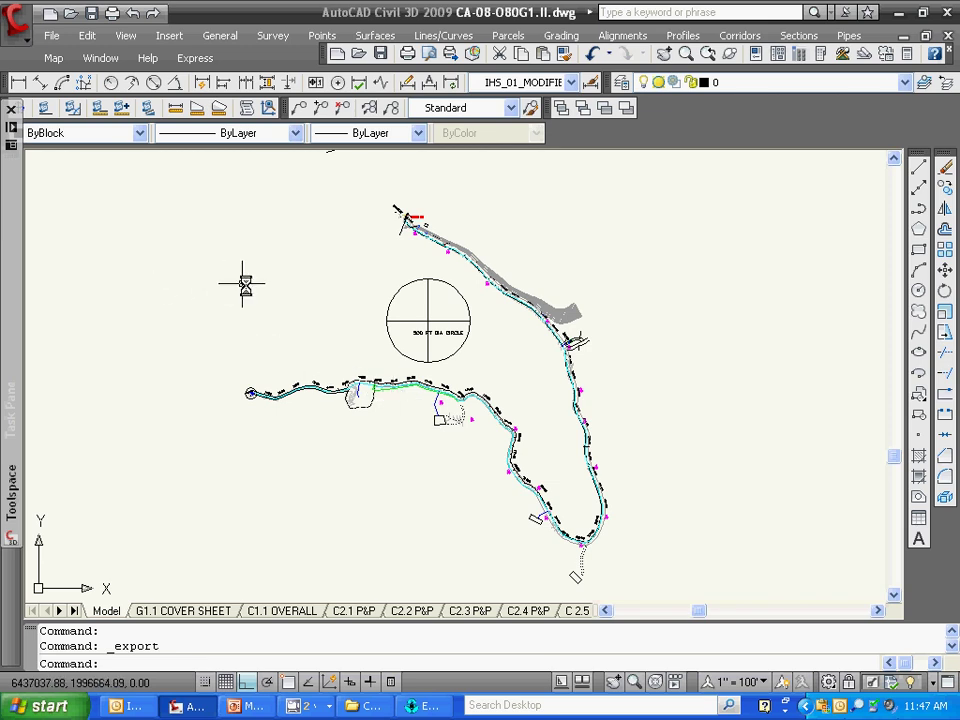
scroll(253, 285, down, 4)
scroll(362, 377, up, 2)
scroll(362, 377, up, 6)
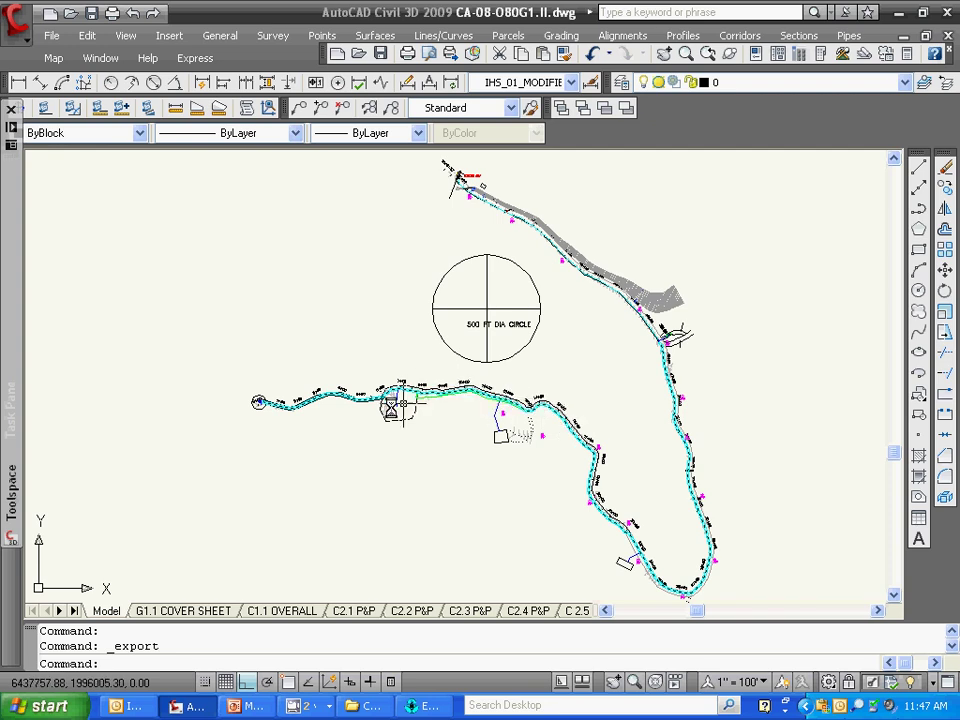
scroll(220, 410, down, 3)
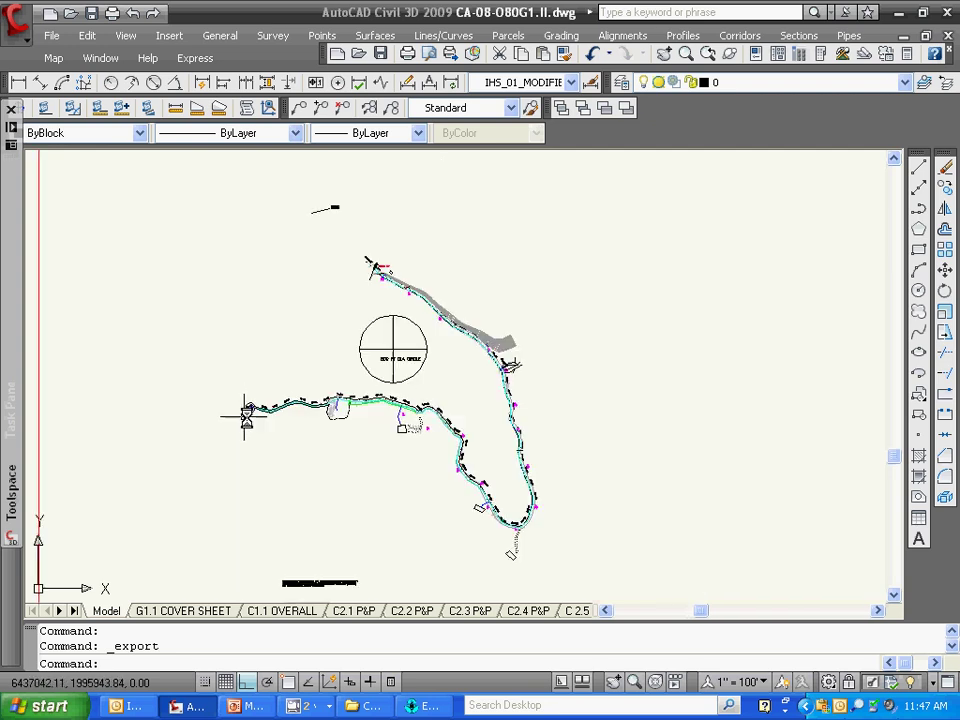
scroll(272, 413, up, 3)
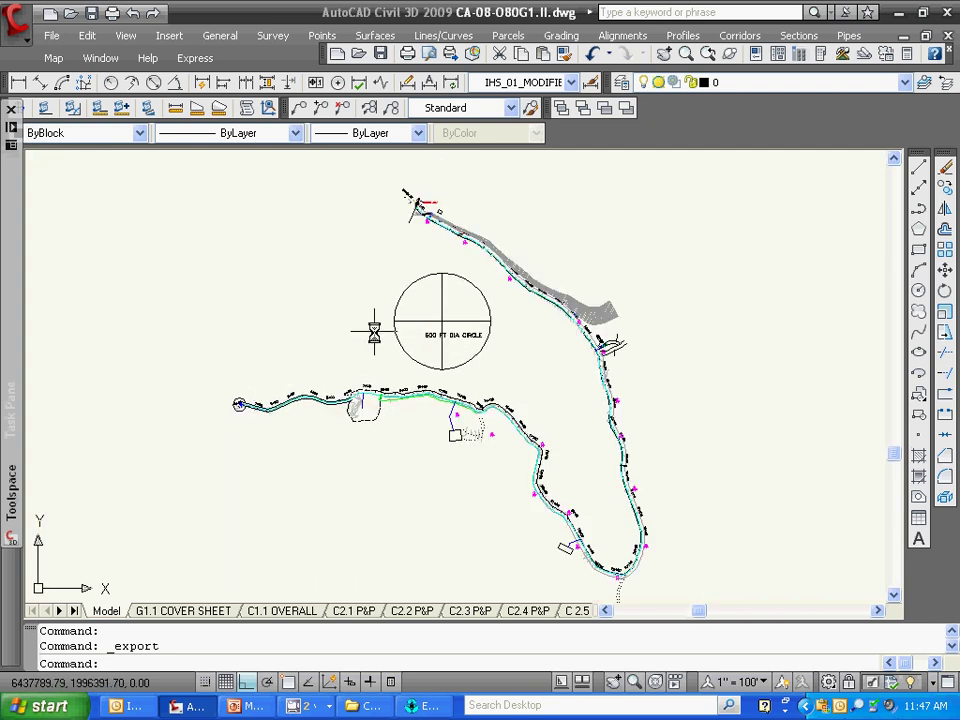
scroll(375, 330, down, 3)
scroll(375, 349, up, 2)
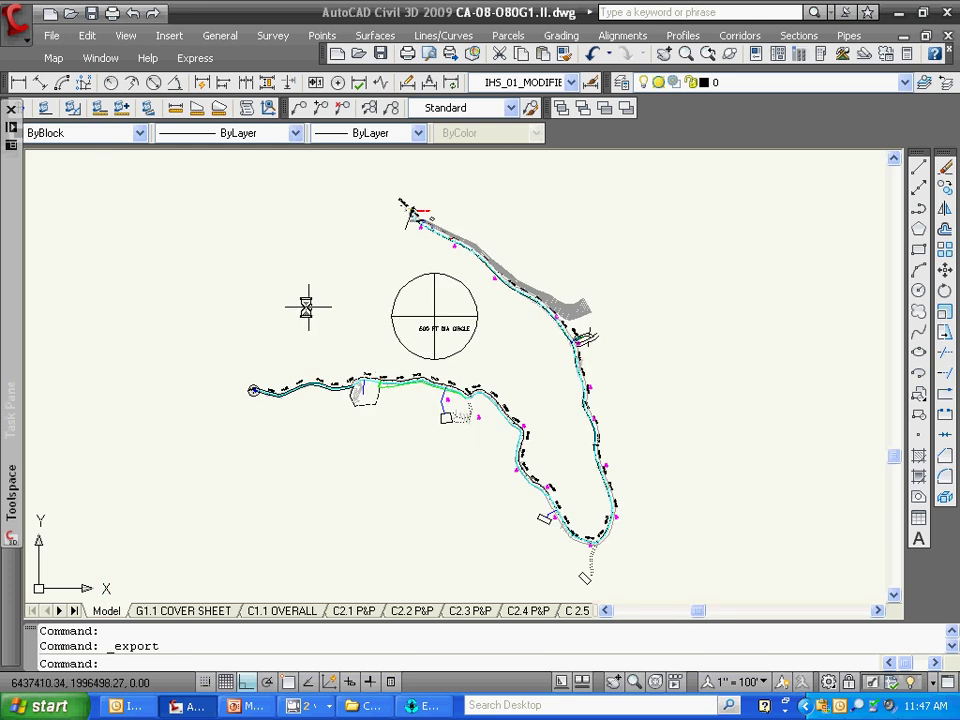
Step: Window-select the alignment and circle, then open Export Data via File > Export > Export to Other Formats
click(226, 195)
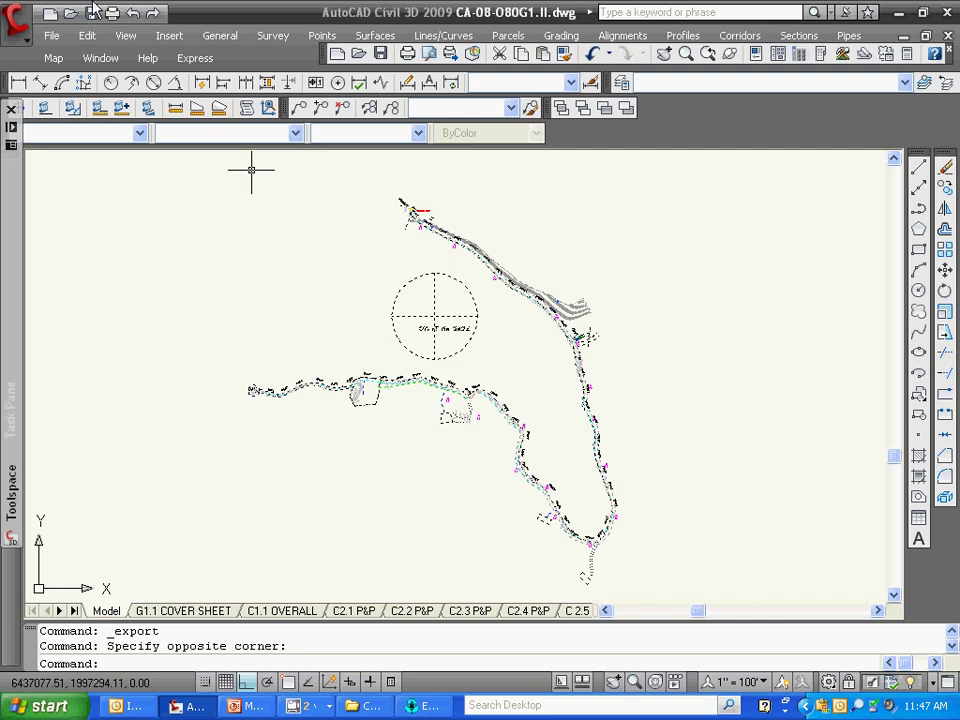
click(52, 36)
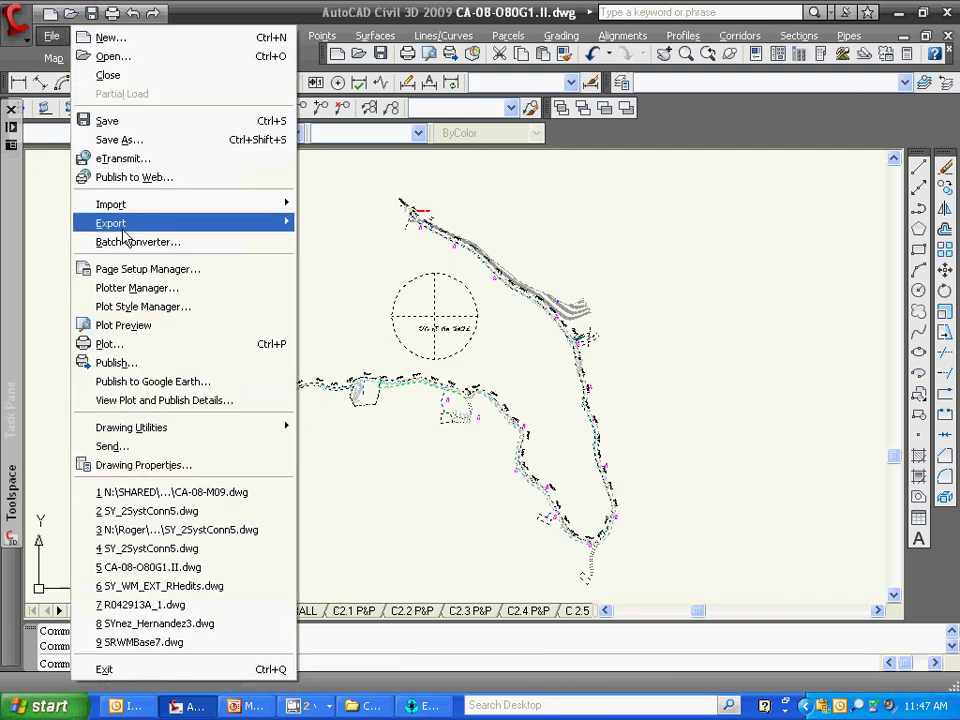
mouse_move(208, 220)
click(339, 282)
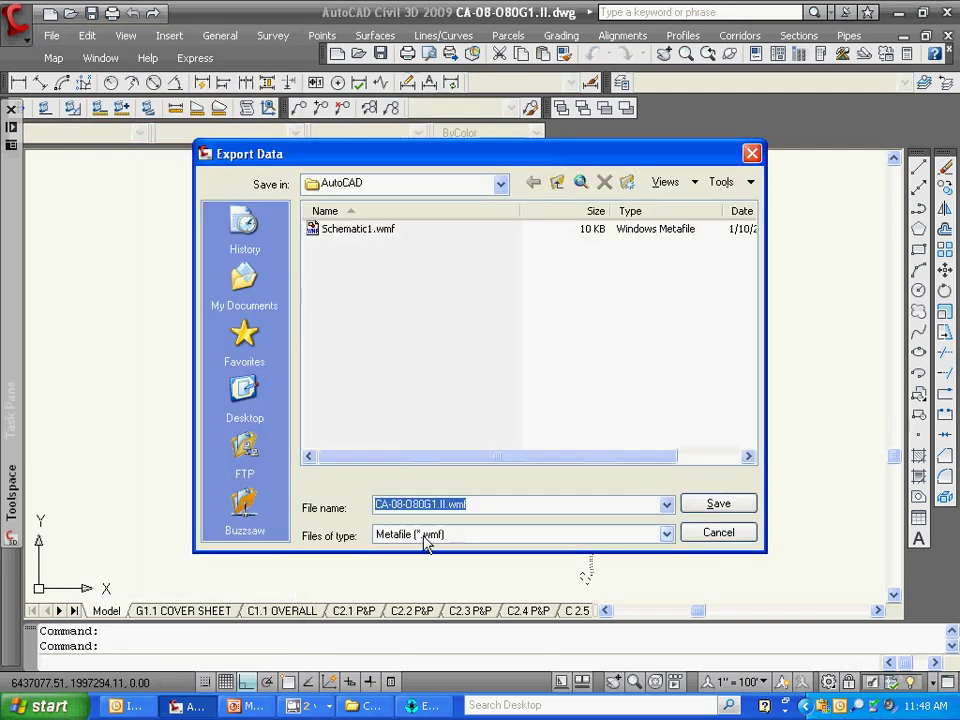
Step: Keep Metafile (*.wmf) as the format and set the save location to 2011_Course > Model
click(666, 533)
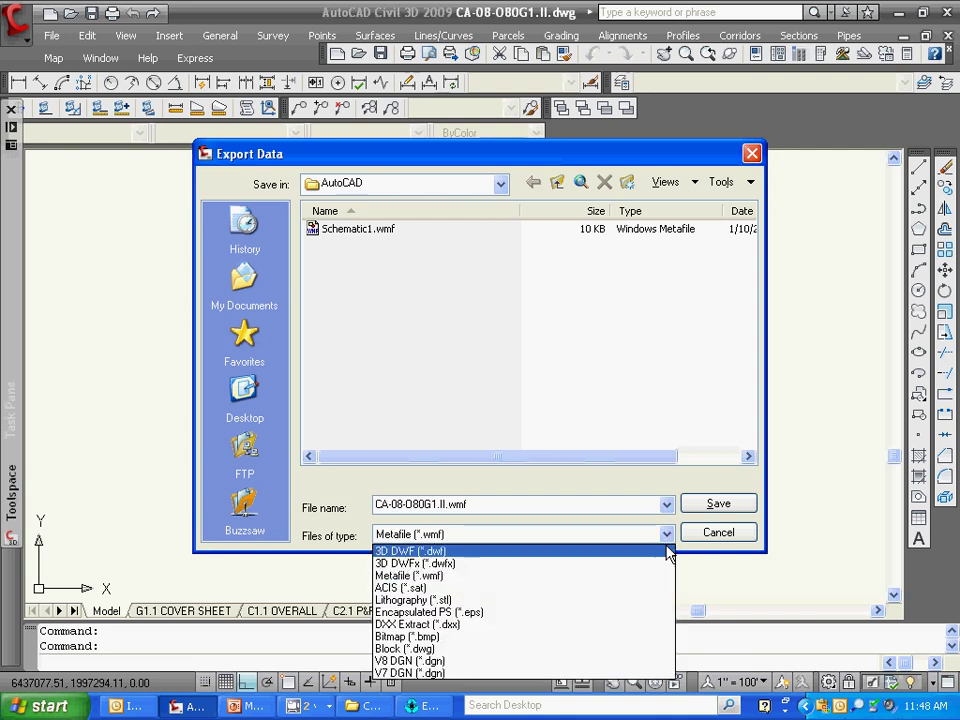
click(660, 576)
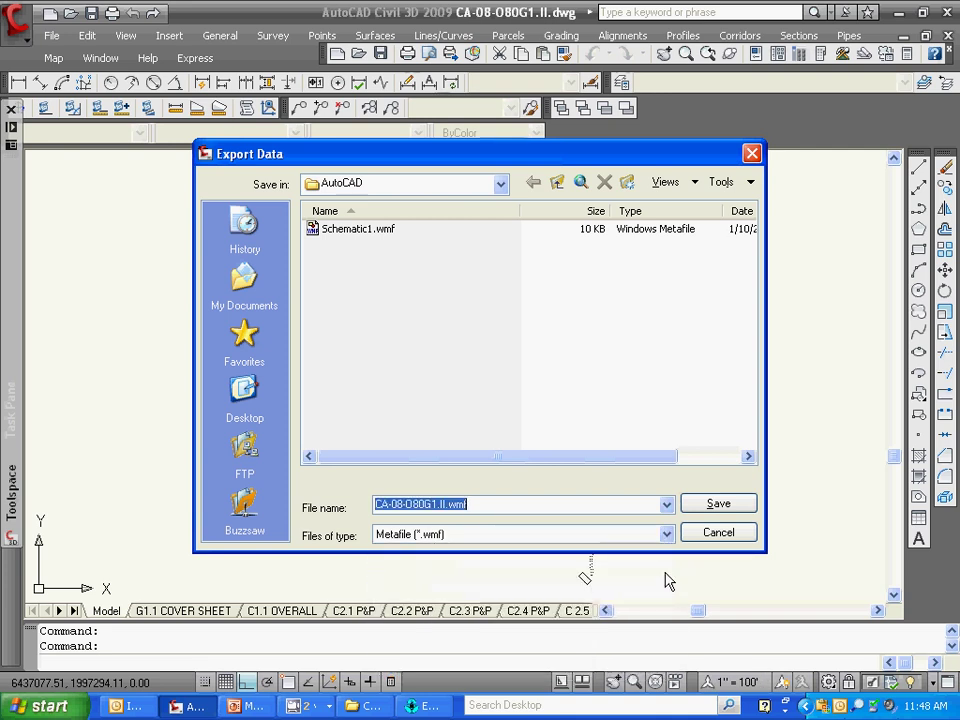
click(500, 184)
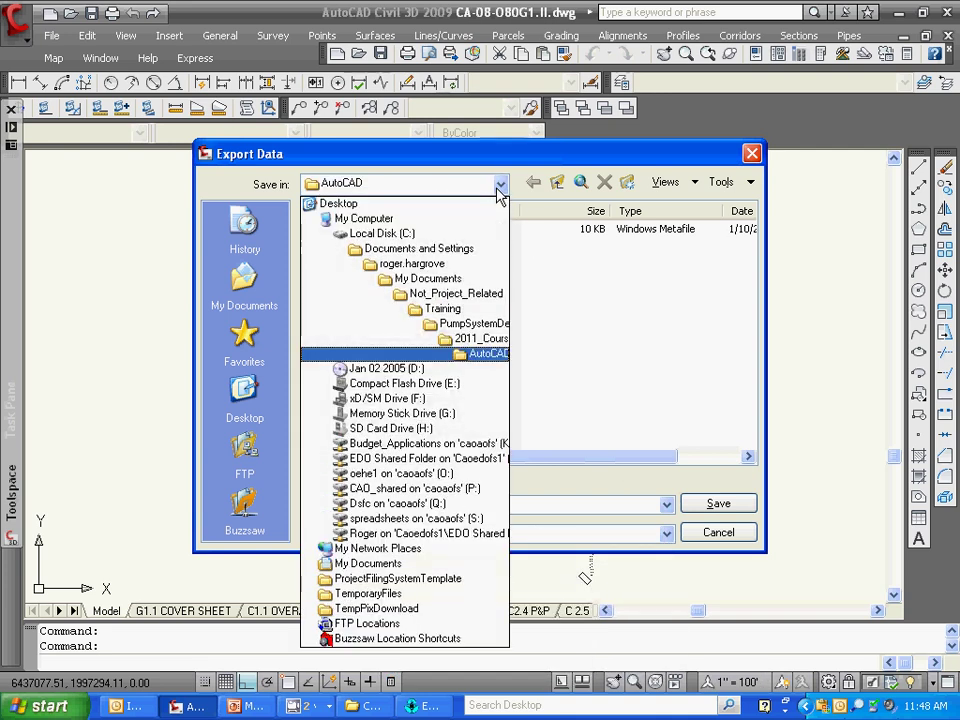
click(481, 340)
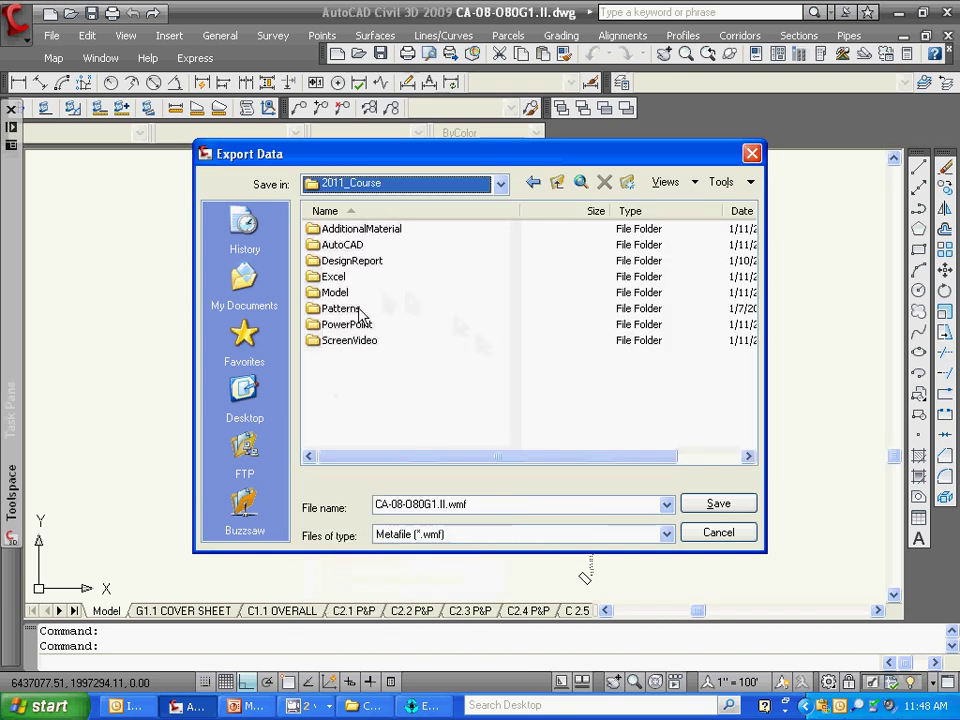
double_click(330, 292)
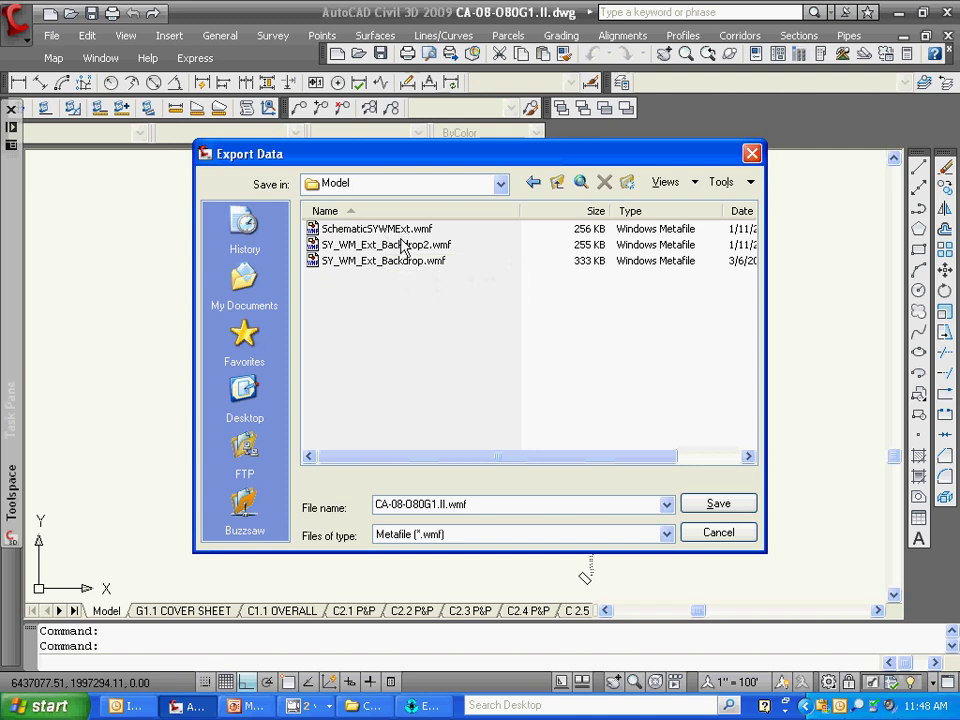
Step: Name the export Background1.wmf and save it
drag(446, 504, 262, 493)
click(446, 504)
drag(446, 504, 262, 493)
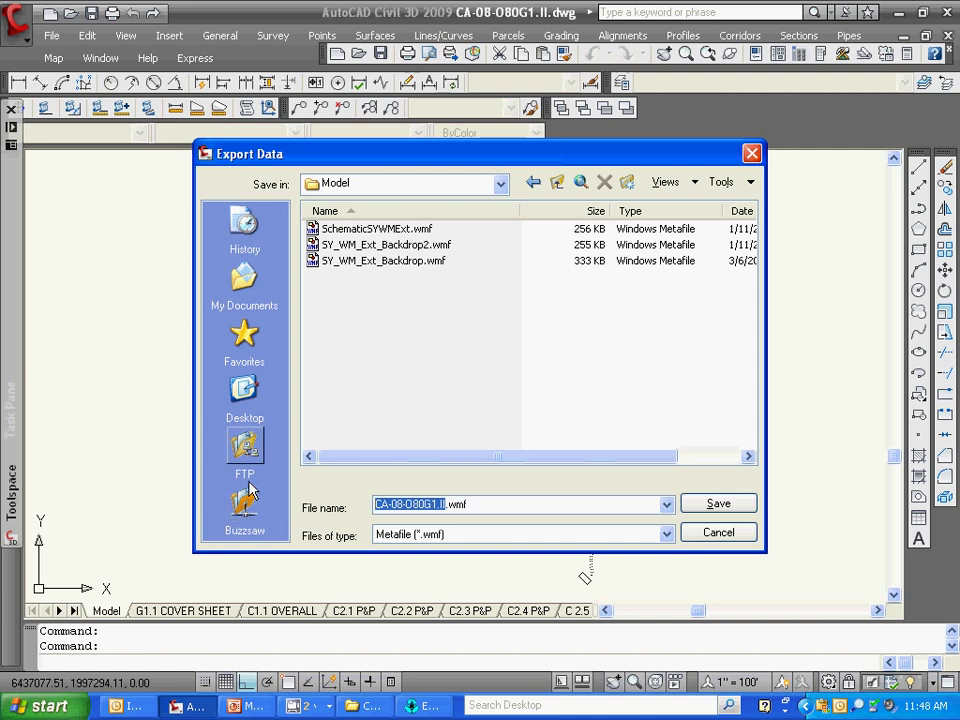
text(Background1)
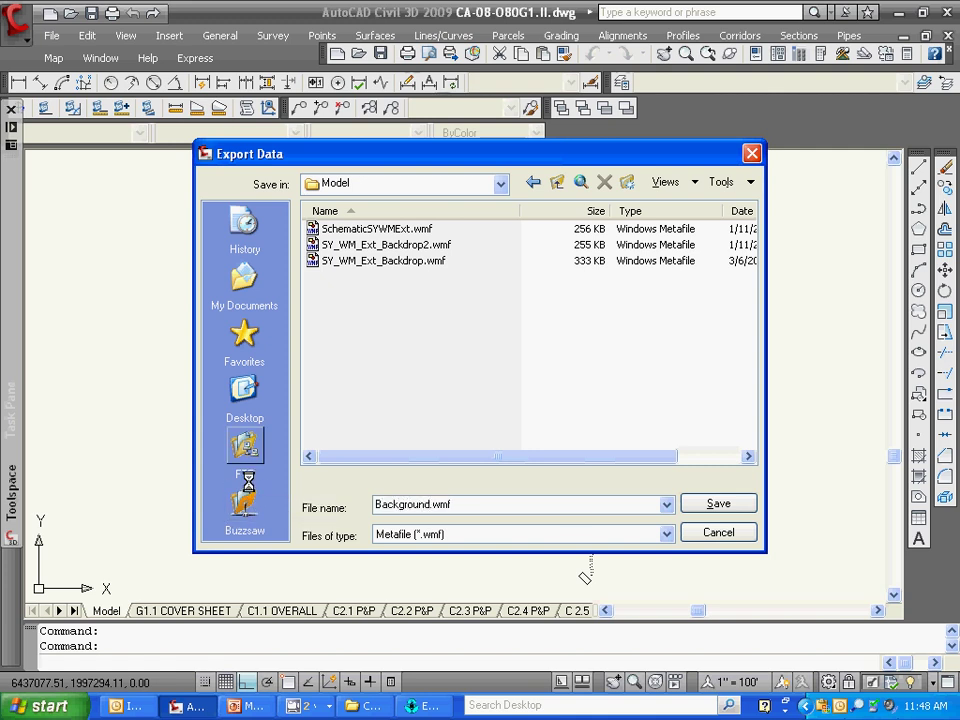
click(718, 504)
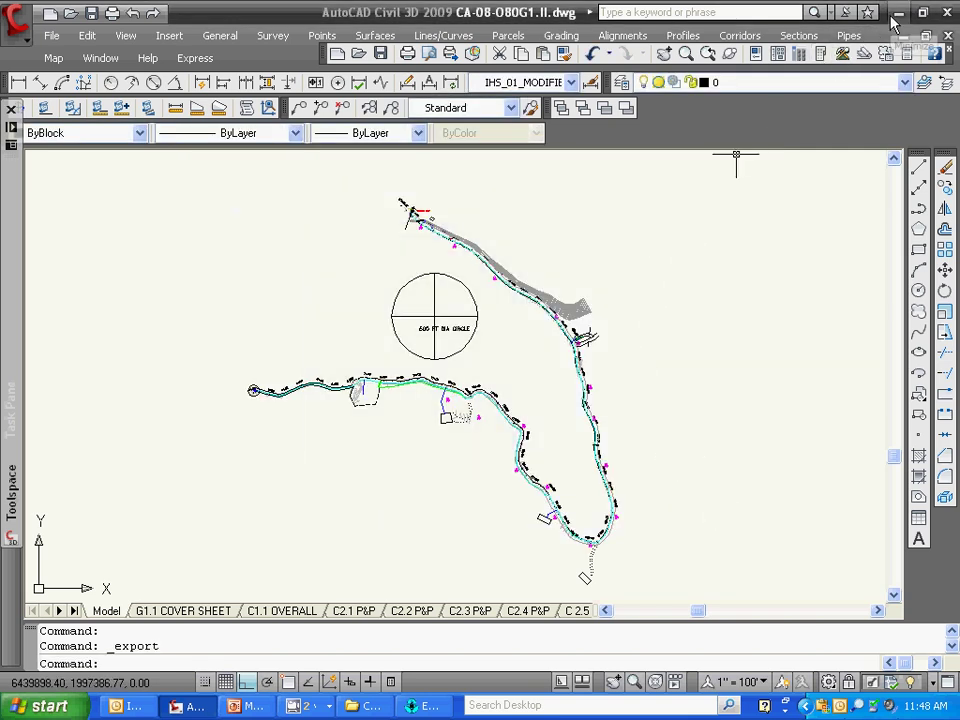
click(365, 705)
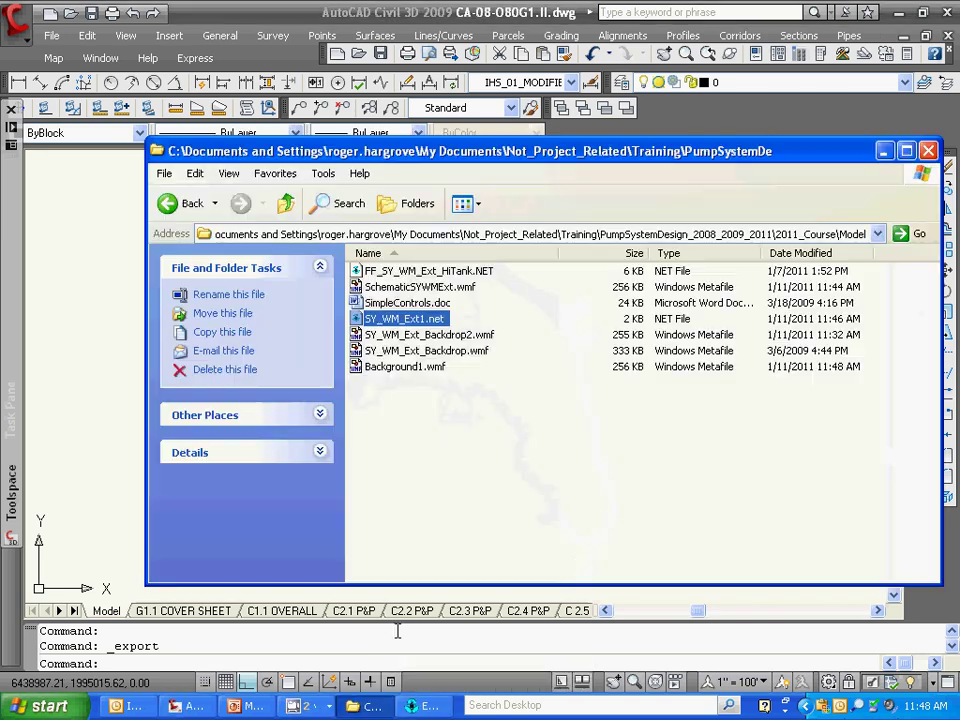
click(408, 368)
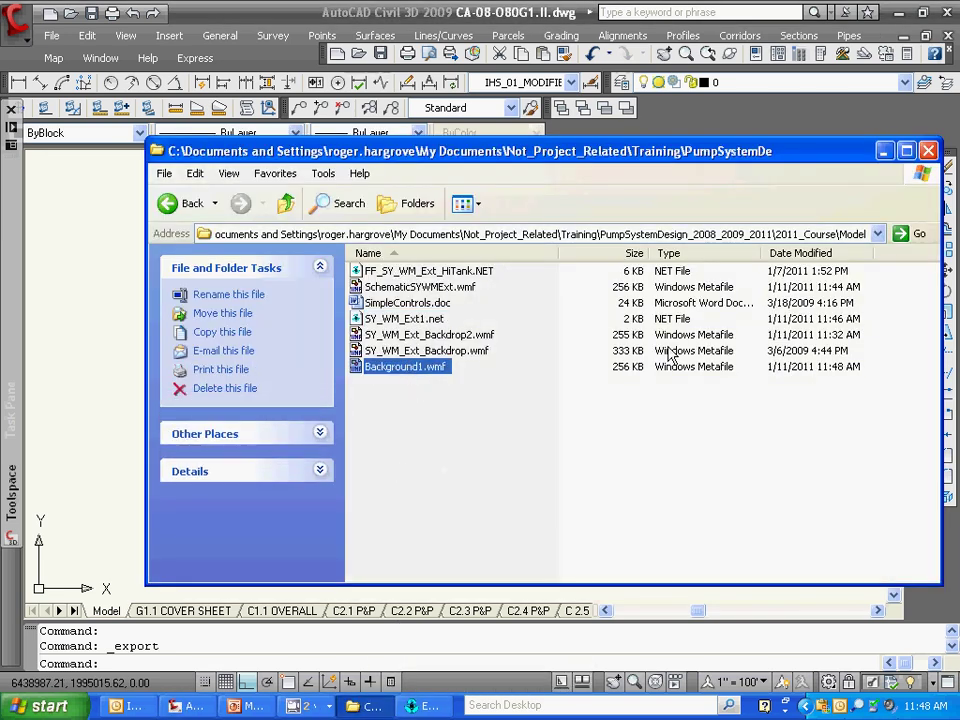
click(883, 151)
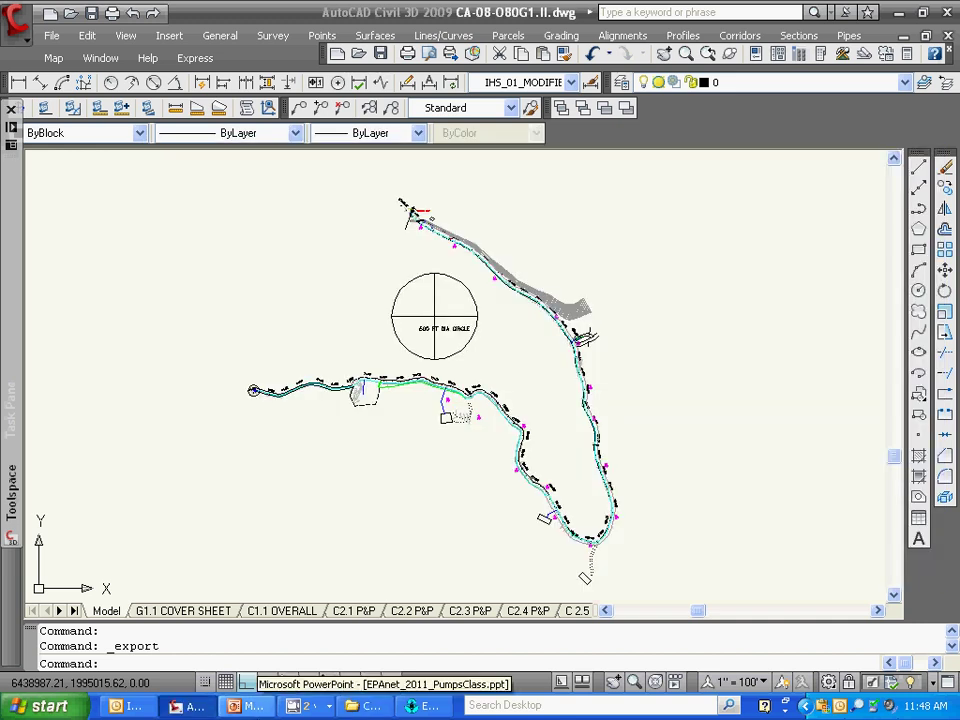
Step: Switch to EPANET 2, turn Auto-Length on, and bring up the View menu for the backdrop
click(420, 706)
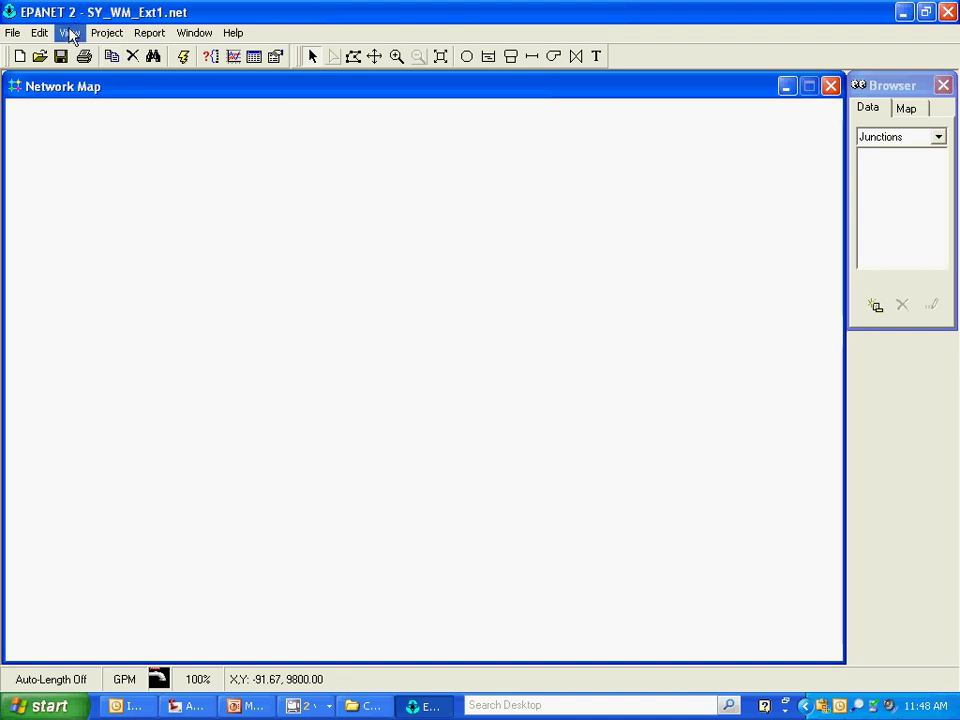
click(70, 33)
mouse_move(97, 70)
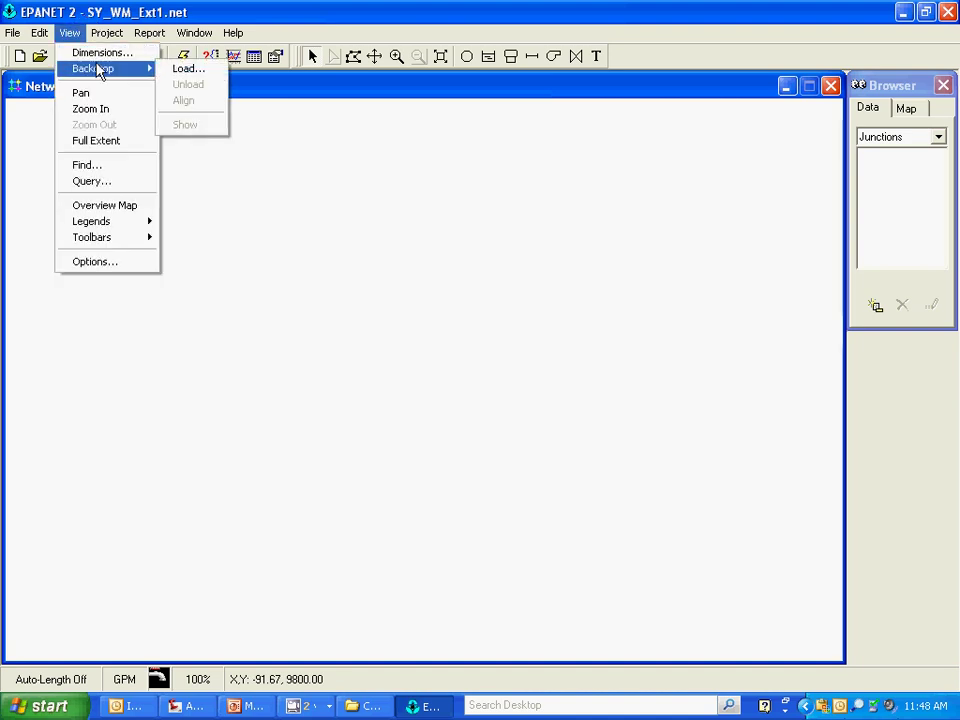
click(266, 221)
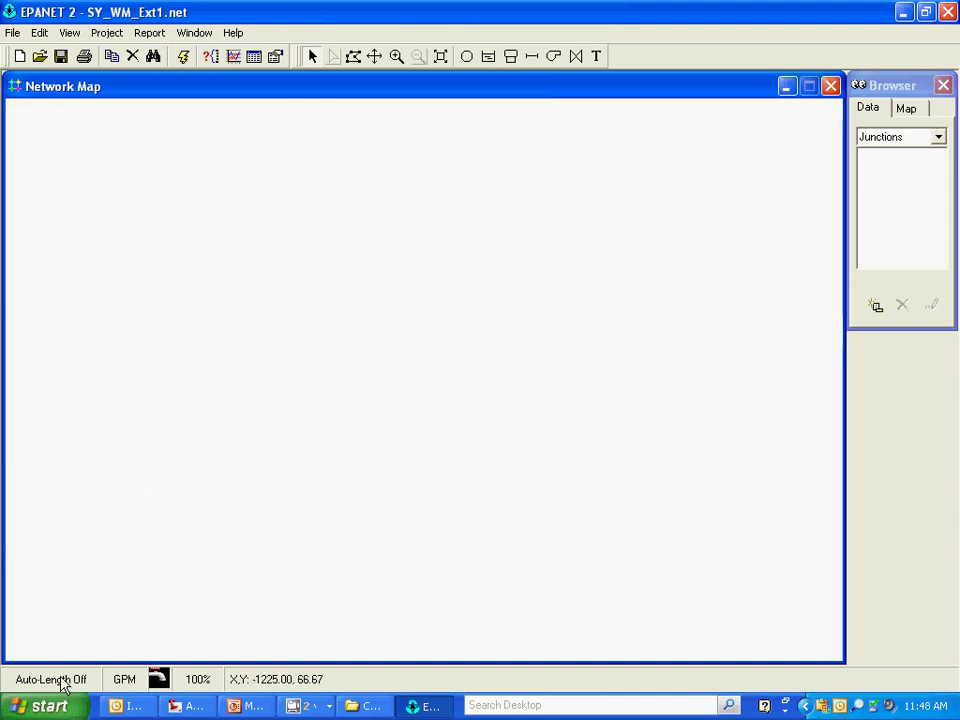
click(63, 684)
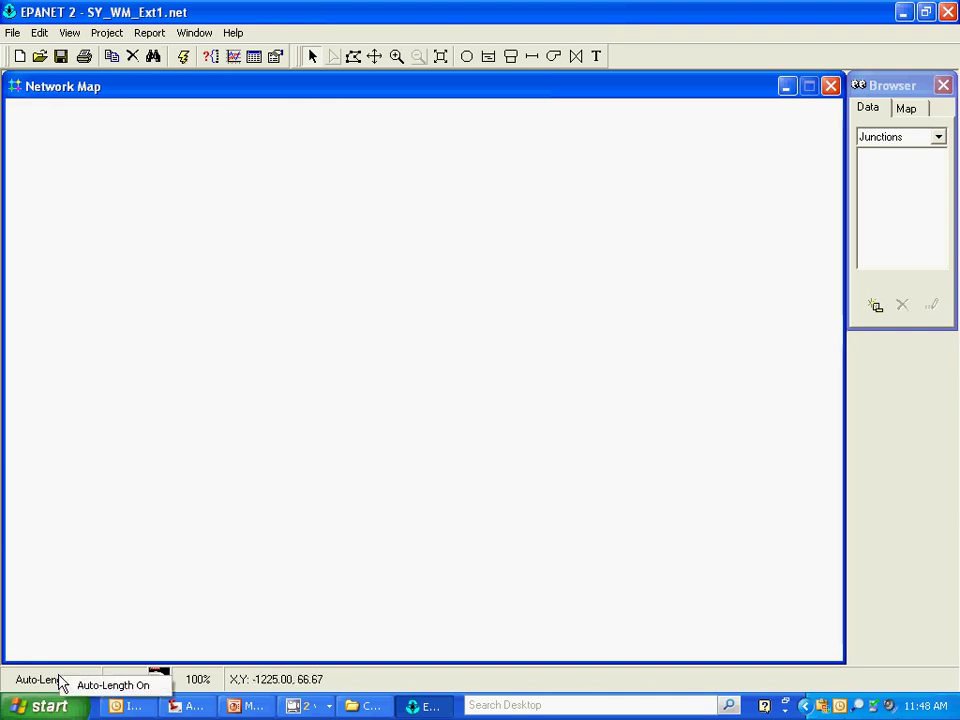
click(97, 688)
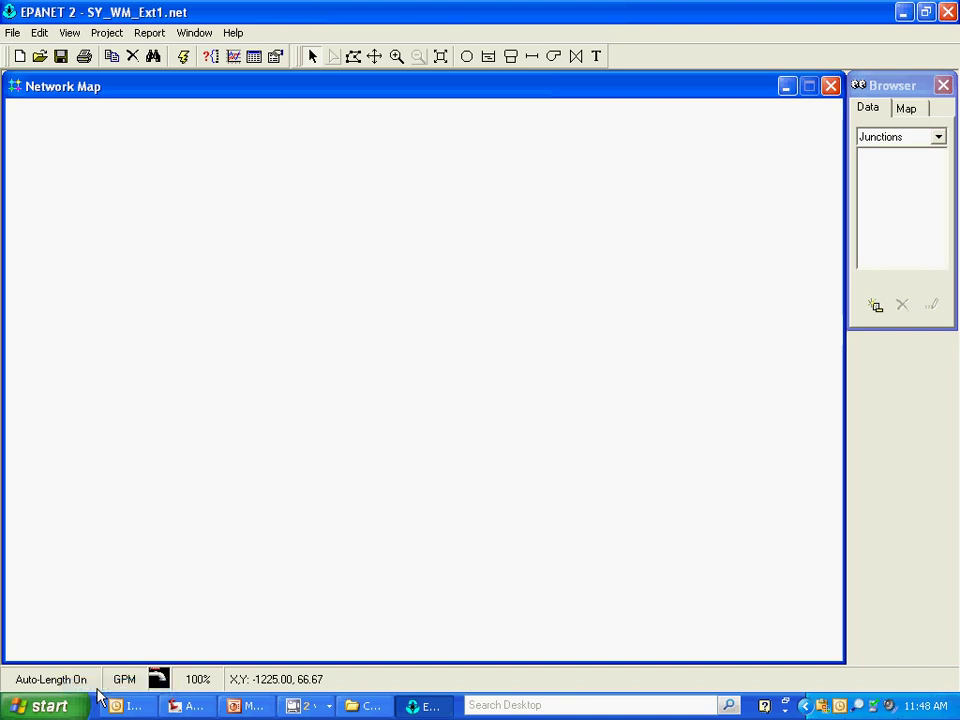
click(70, 32)
Step: Load Background1.wmf from the Model folder as the Network Map backdrop
mouse_move(93, 72)
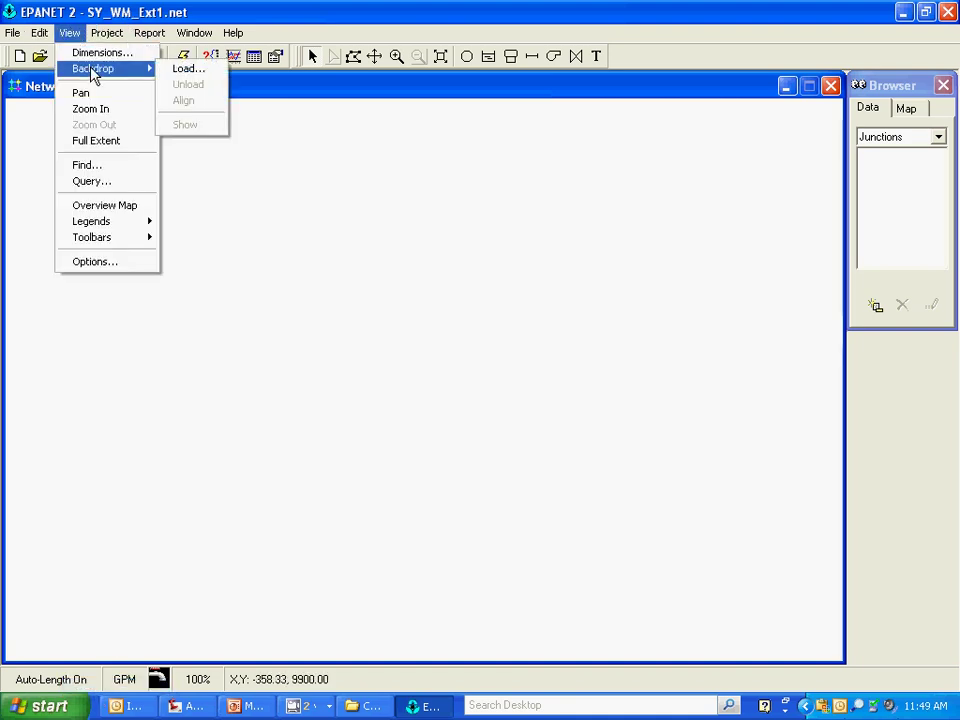
click(185, 69)
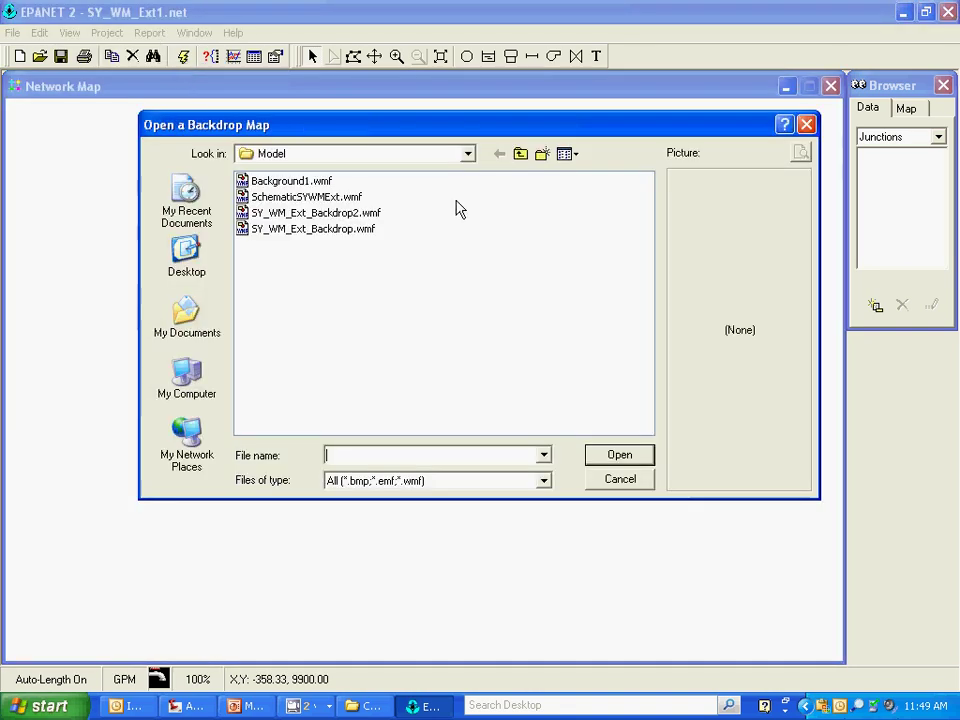
click(289, 182)
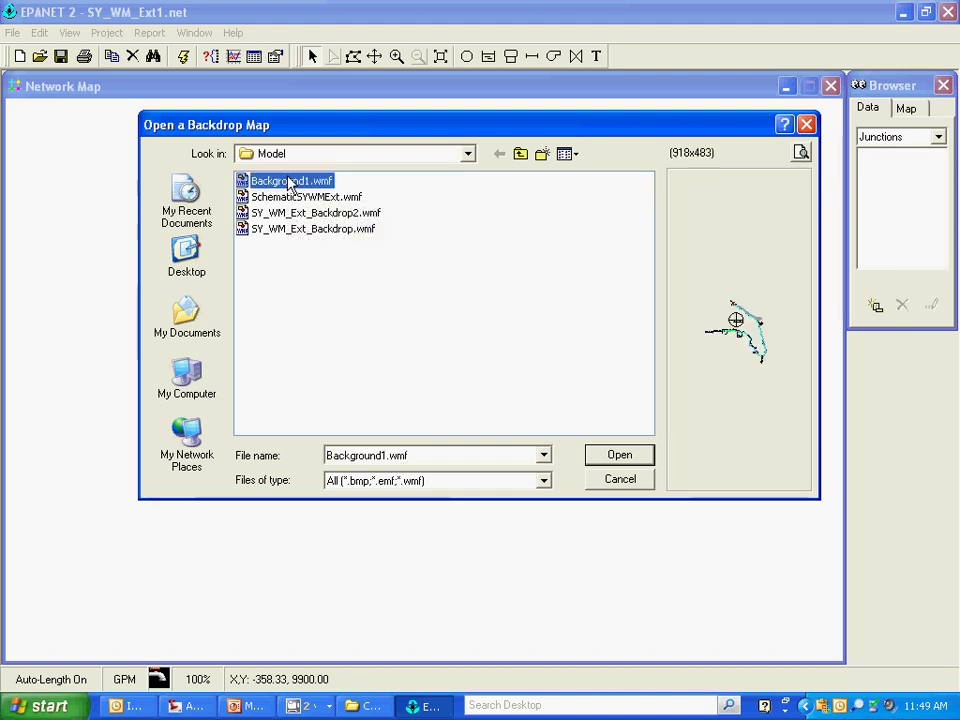
click(620, 455)
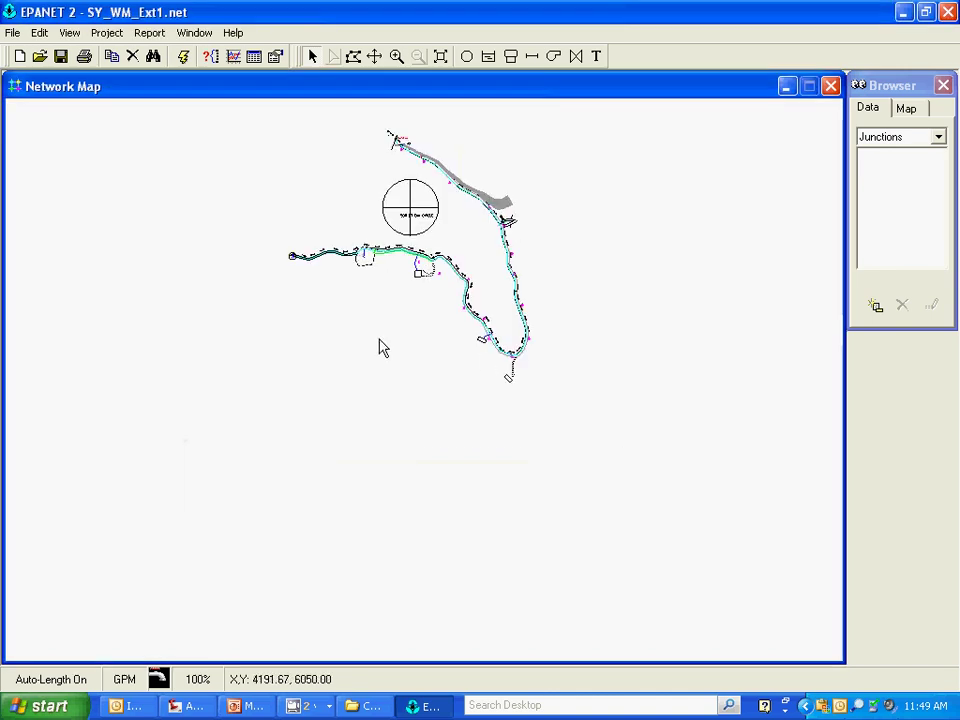
click(397, 57)
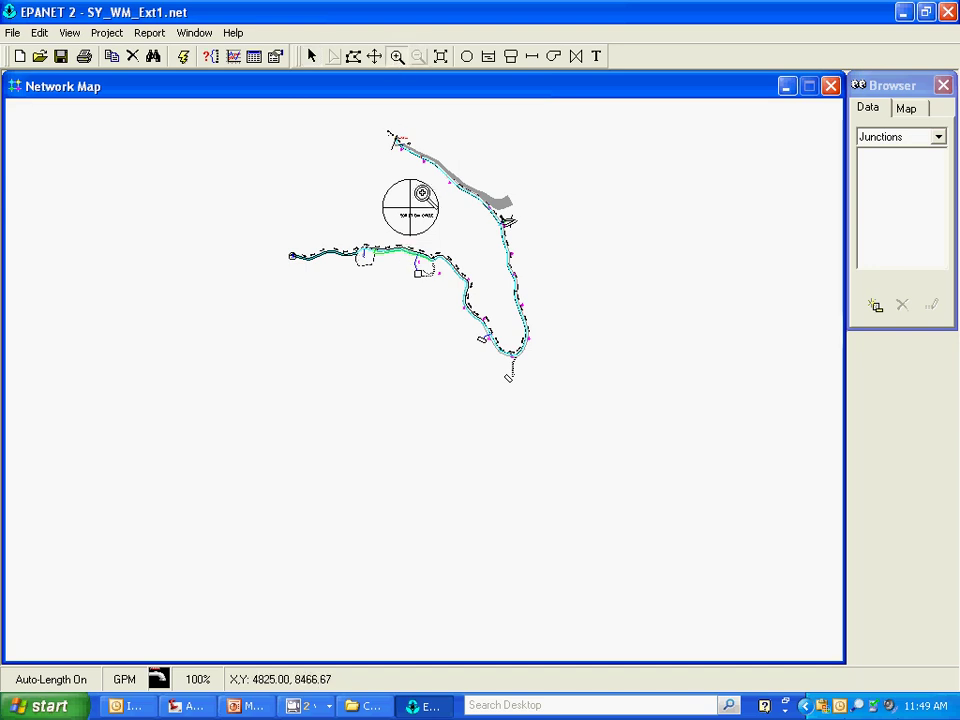
click(420, 189)
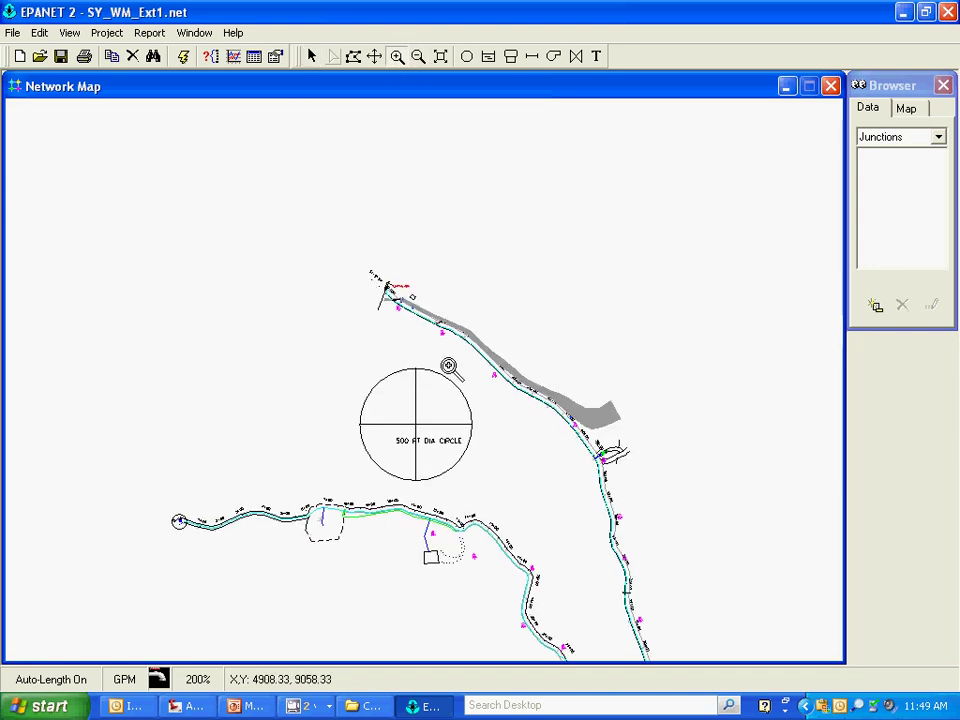
click(379, 520)
click(429, 369)
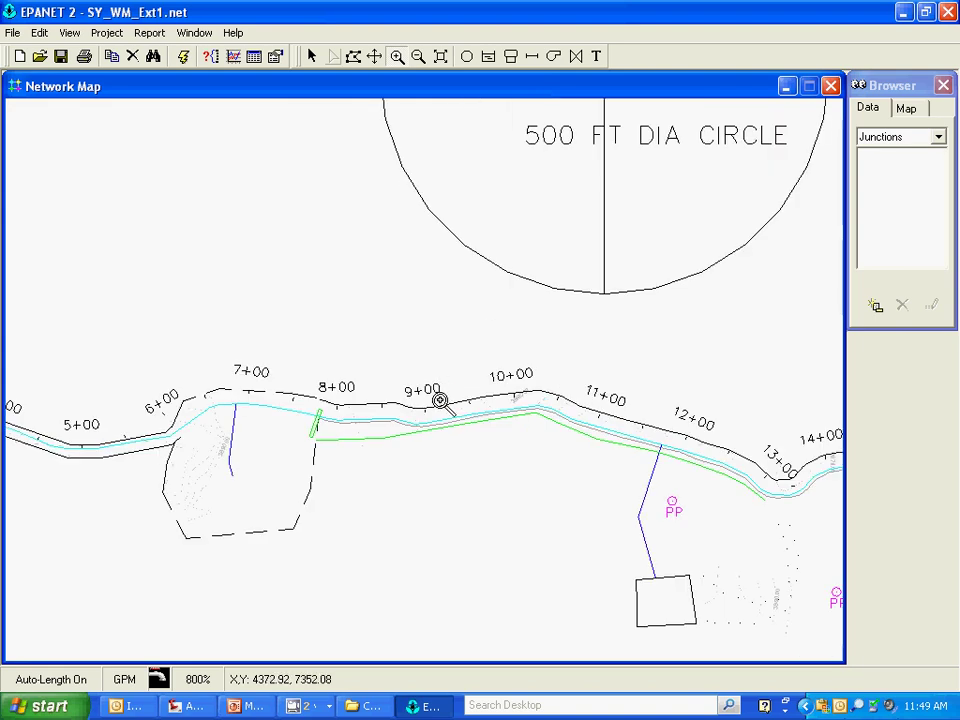
click(440, 401)
click(438, 410)
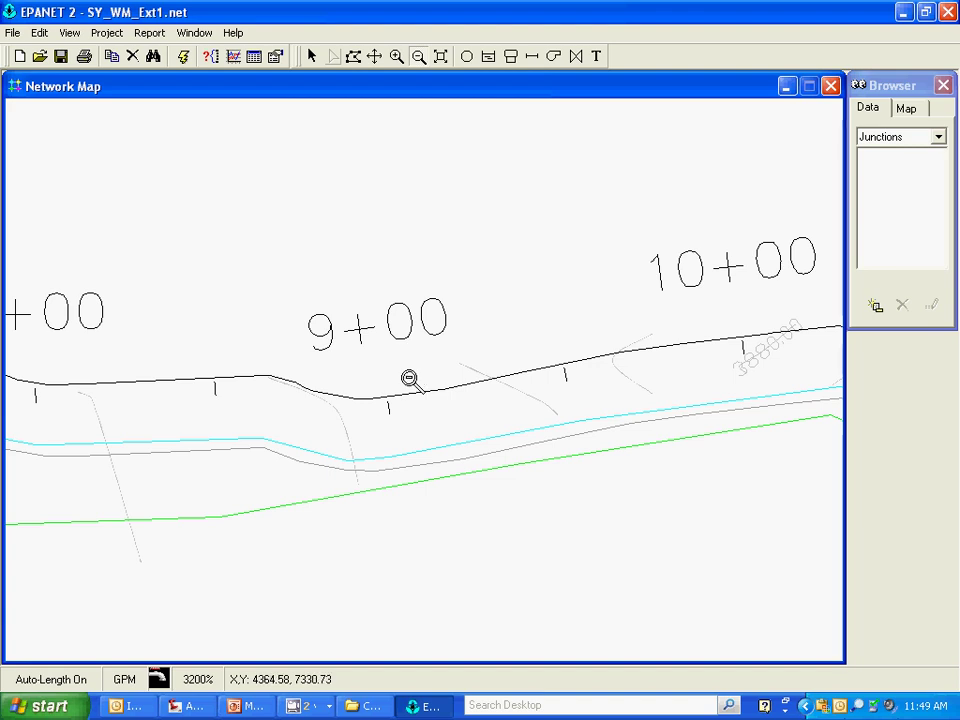
click(409, 378)
click(409, 378)
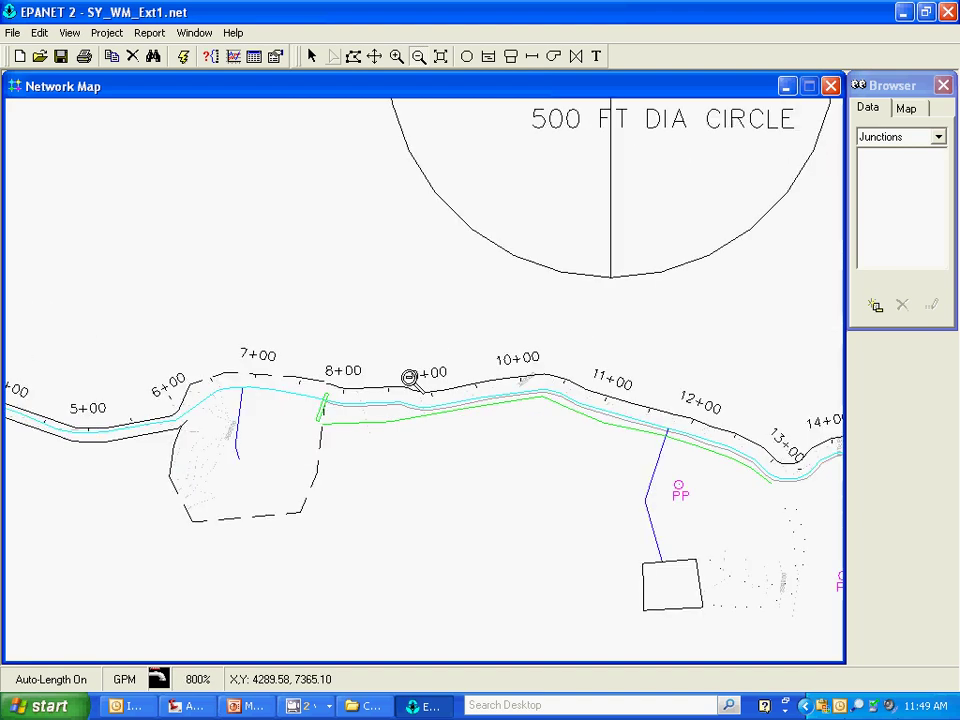
click(409, 378)
click(409, 378)
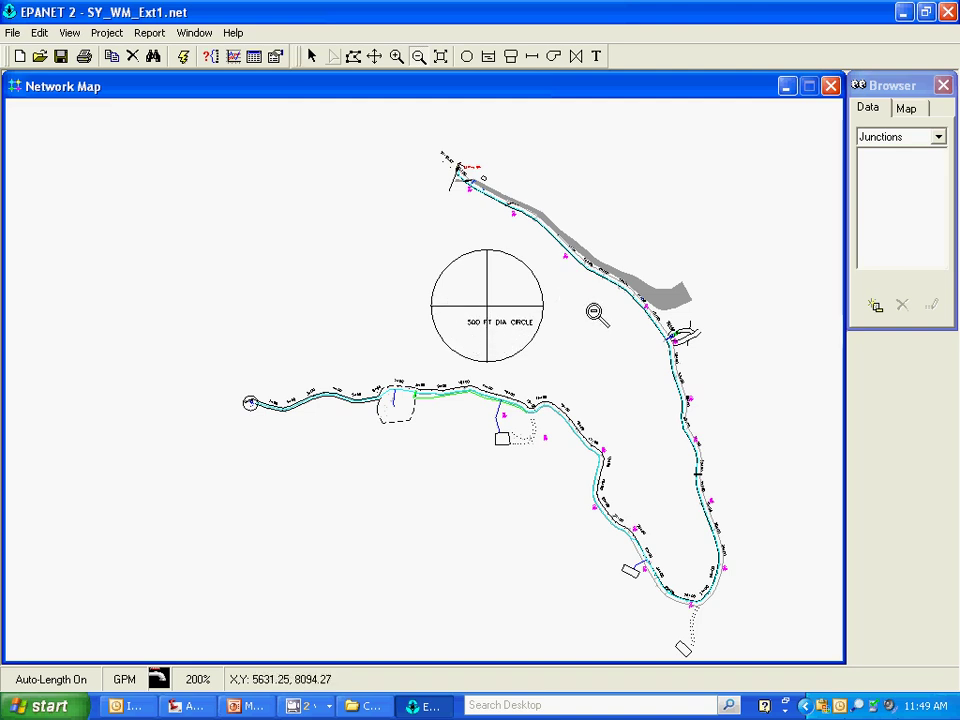
Step: Zoom in to maximum usable magnification on the circle's left vertex
click(535, 62)
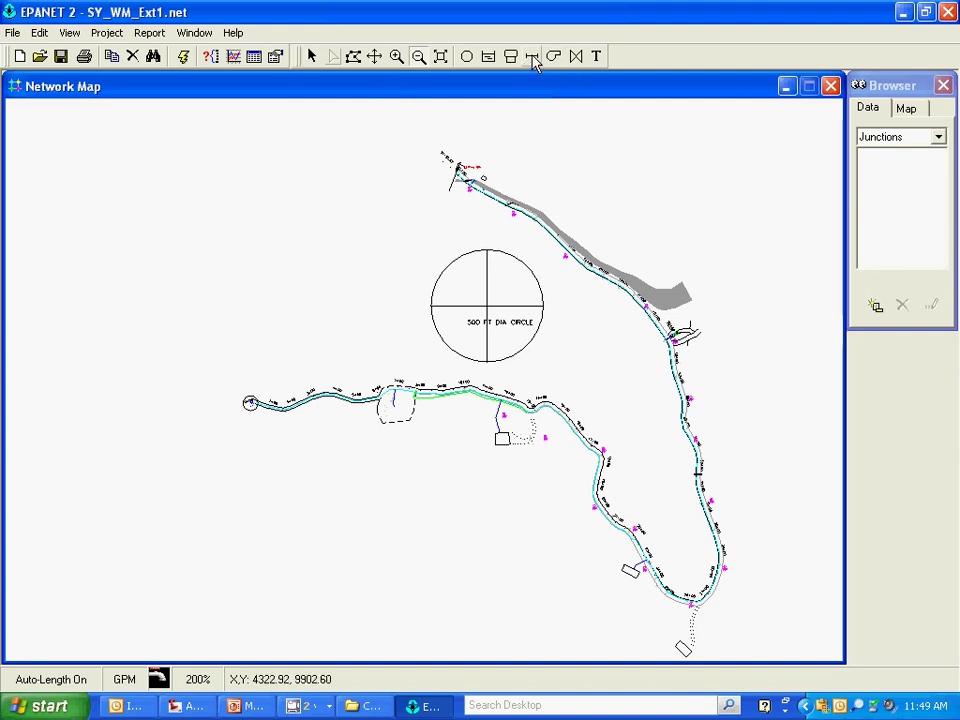
click(468, 60)
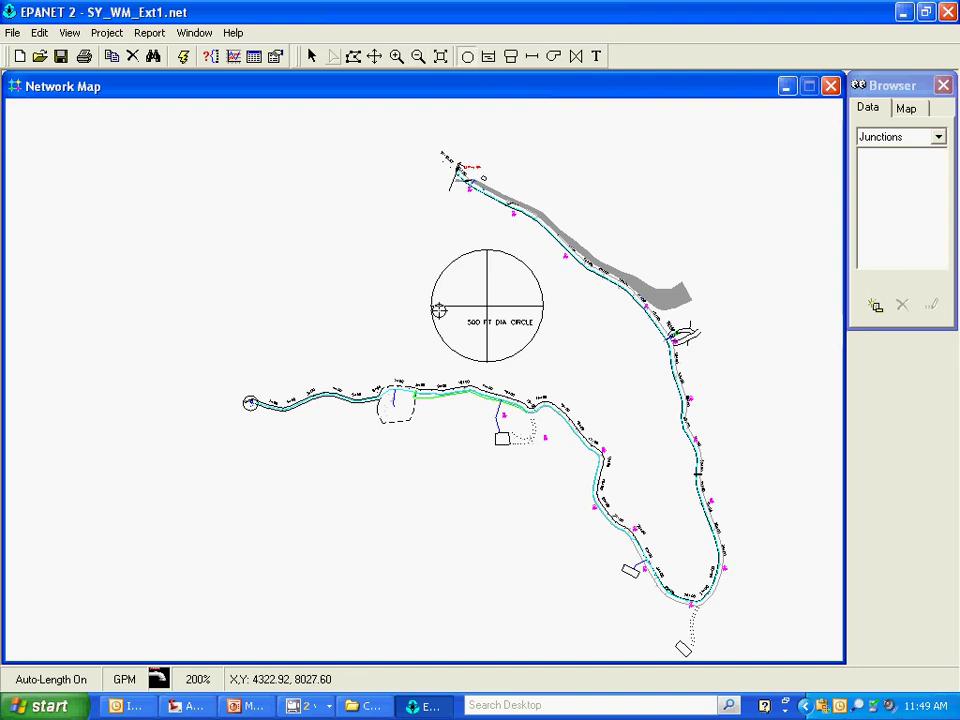
click(397, 57)
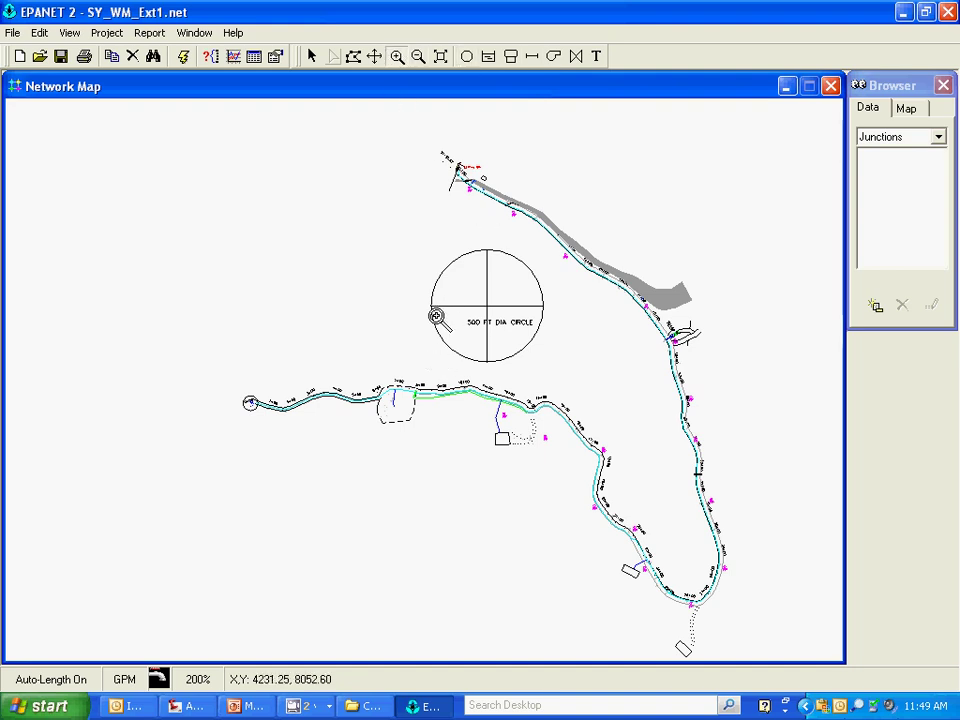
click(431, 311)
click(444, 390)
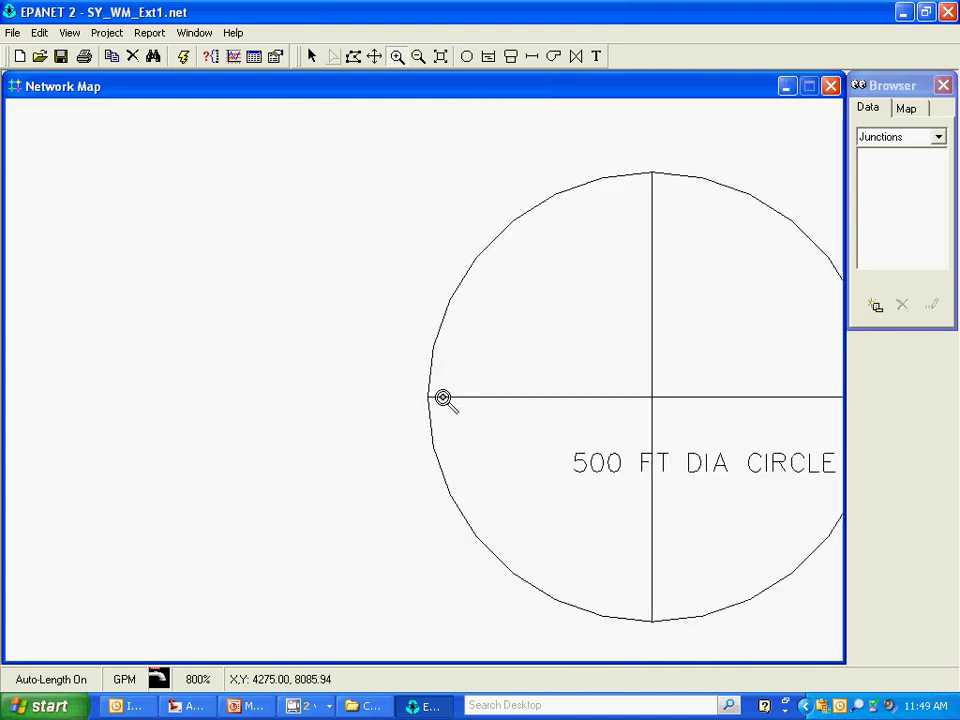
click(443, 400)
click(422, 402)
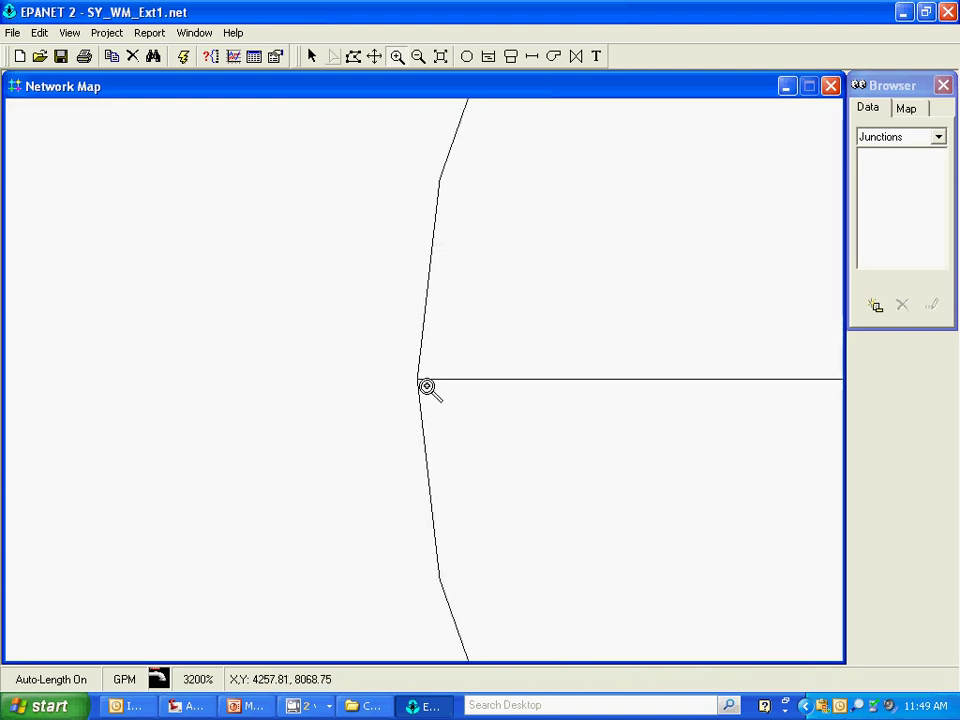
click(430, 388)
click(435, 389)
click(435, 389)
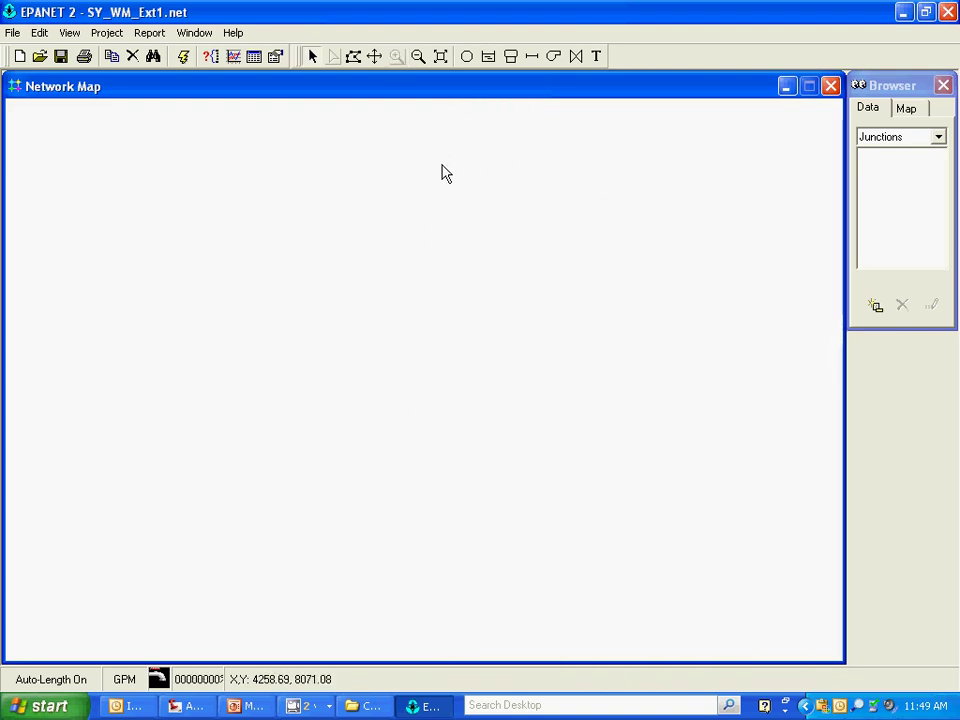
click(416, 57)
click(422, 418)
click(422, 418)
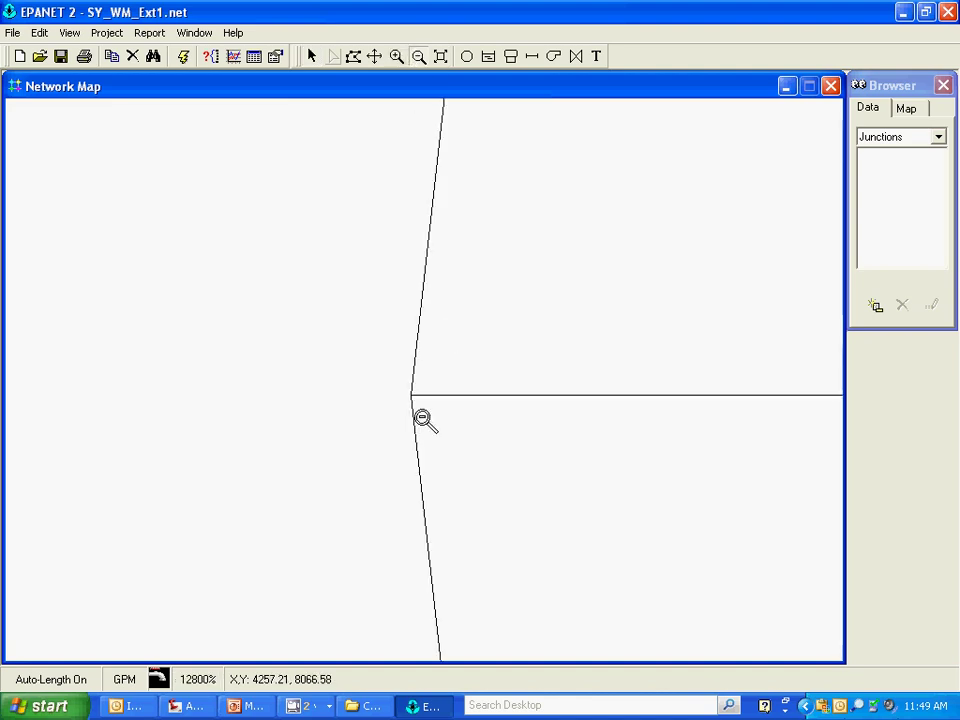
click(397, 57)
click(412, 400)
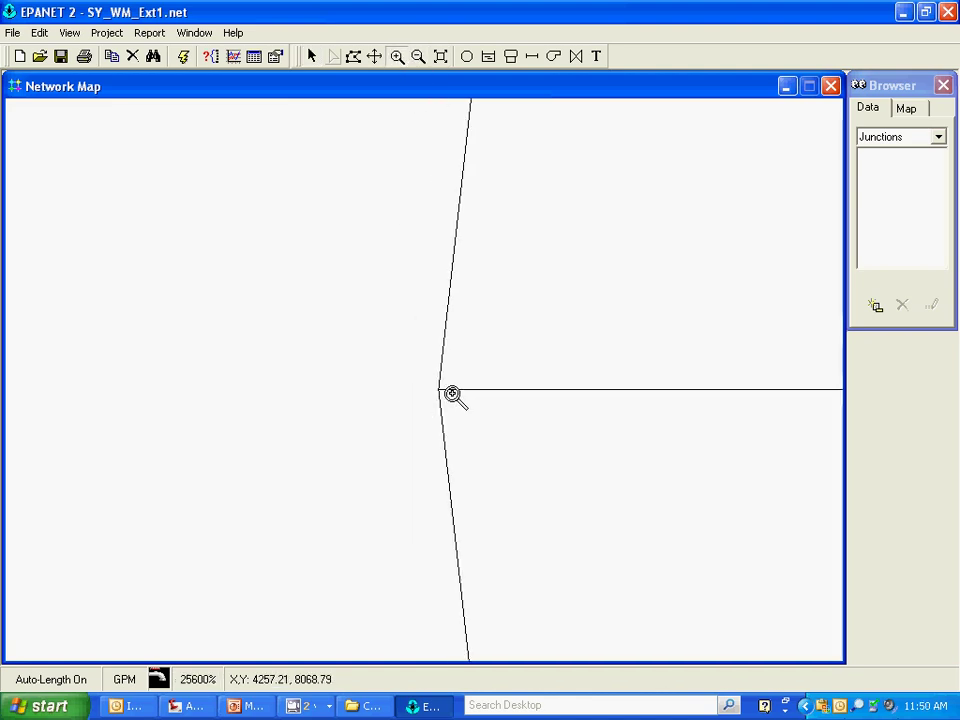
click(449, 393)
click(430, 393)
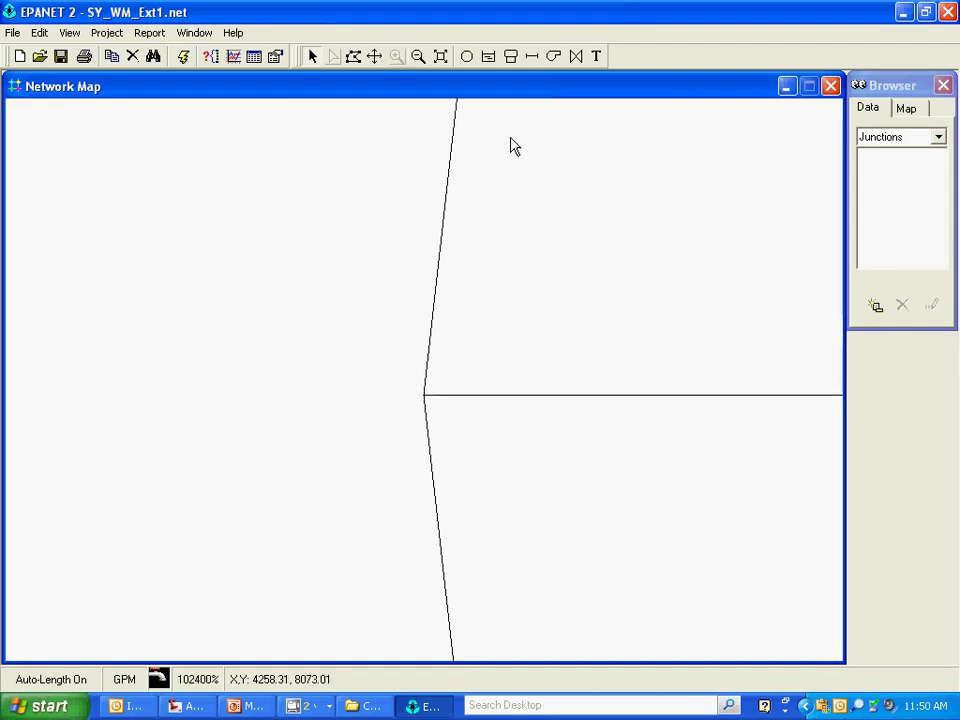
Step: Place junction 1 on the circle's left vertex and zoom back out
click(466, 57)
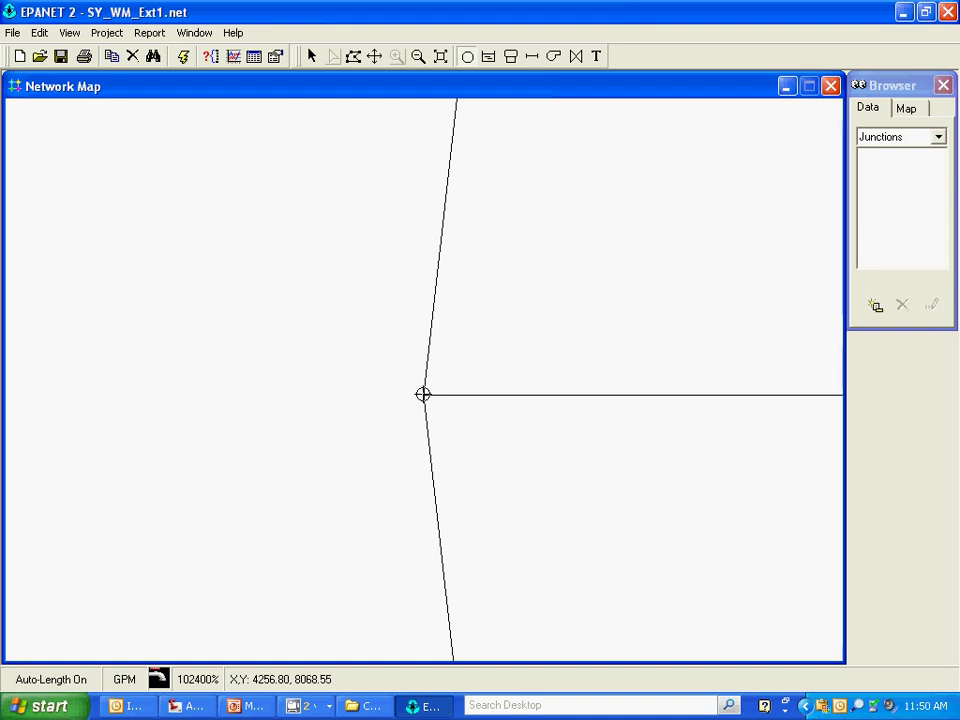
click(423, 394)
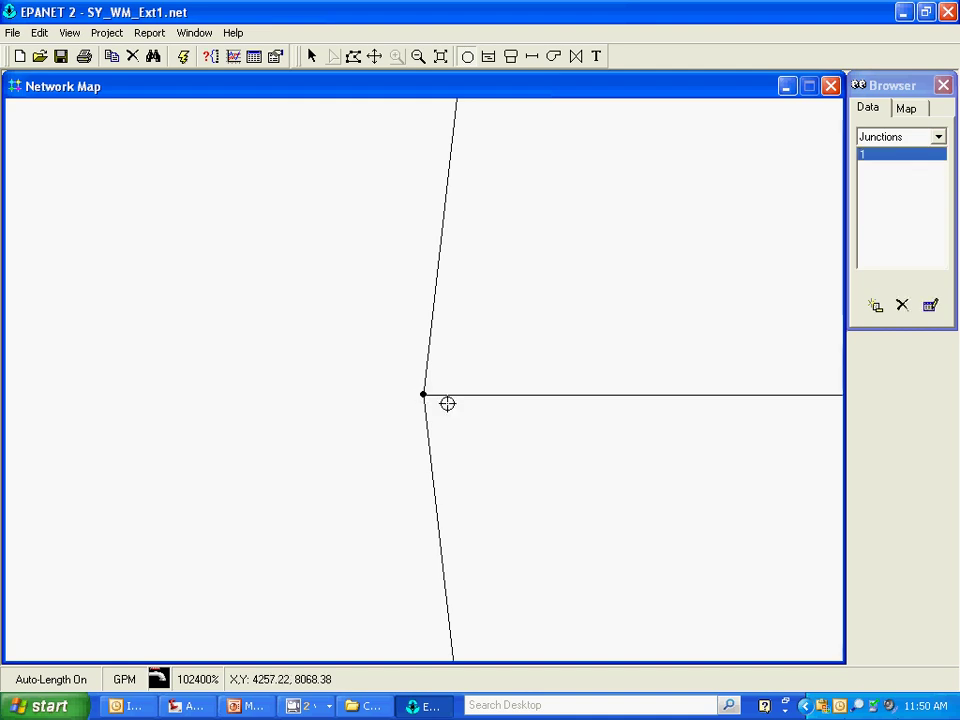
click(418, 57)
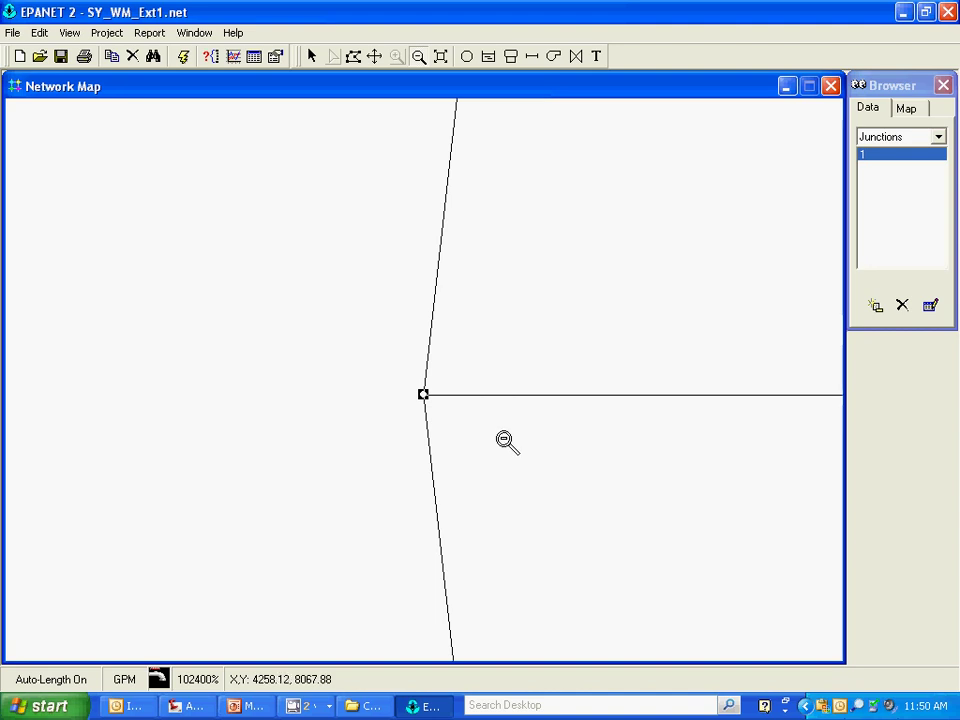
click(506, 439)
click(507, 440)
click(507, 440)
click(503, 436)
Step: Zoom out to the whole circle and pan it left of centre
click(455, 325)
click(455, 325)
click(442, 312)
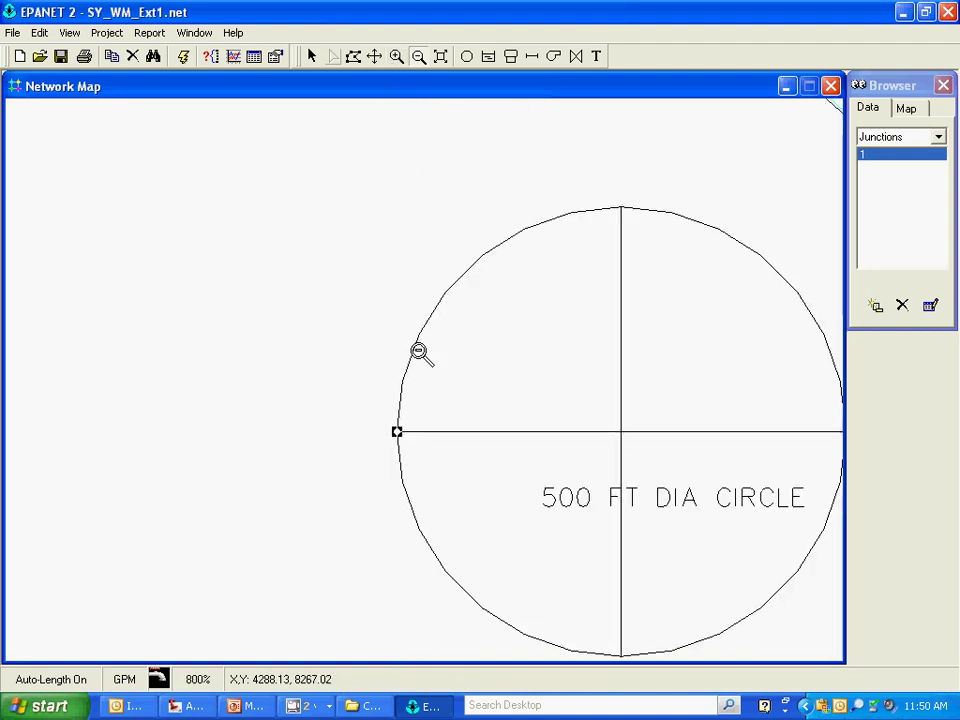
click(376, 56)
drag(602, 448, 381, 431)
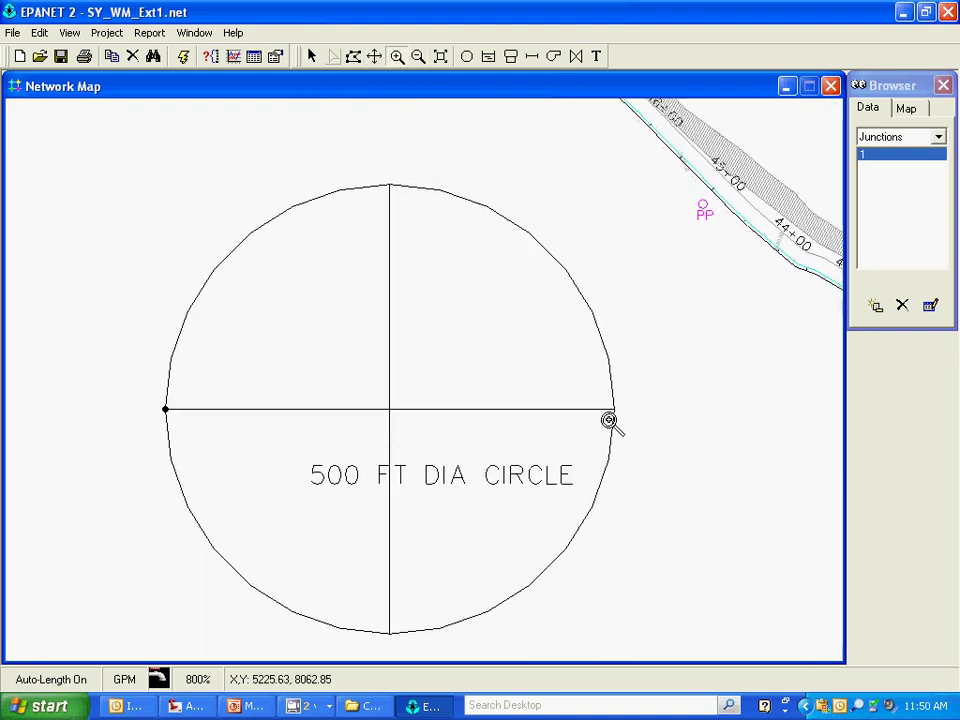
Step: Zoom in closely on the circle's right vertex, backing off slightly so lines reappear
click(614, 412)
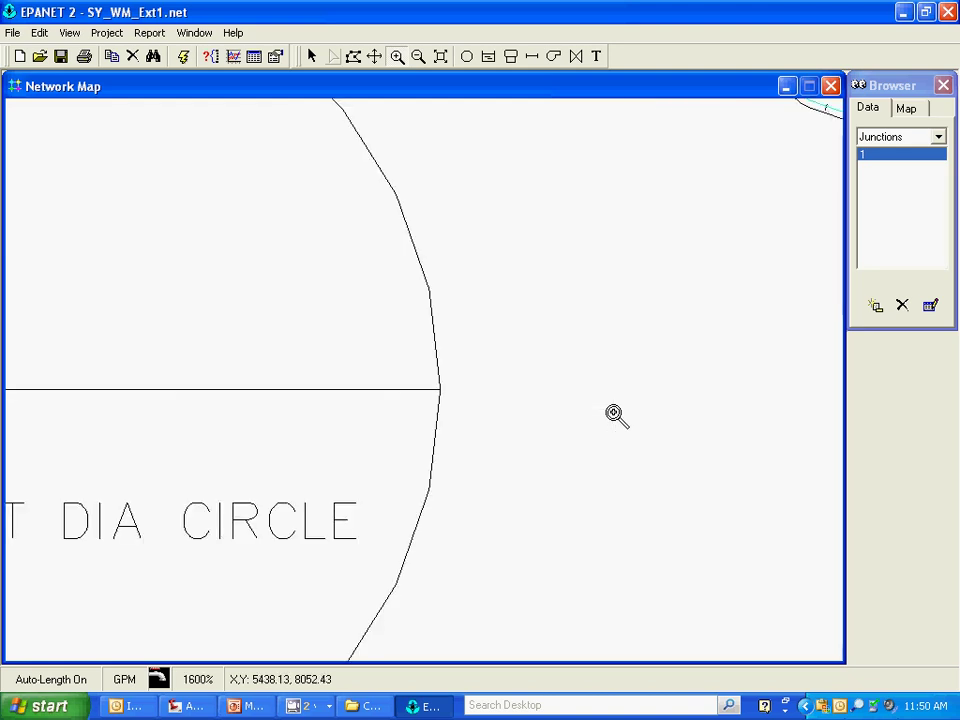
click(441, 393)
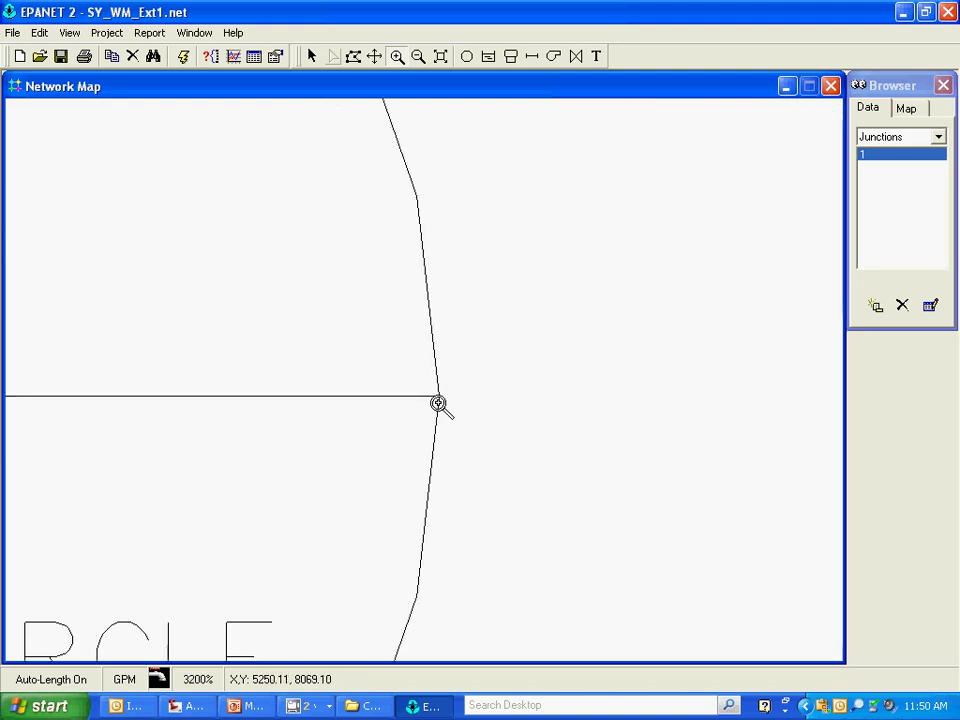
click(440, 404)
click(441, 387)
click(438, 393)
click(438, 404)
click(440, 405)
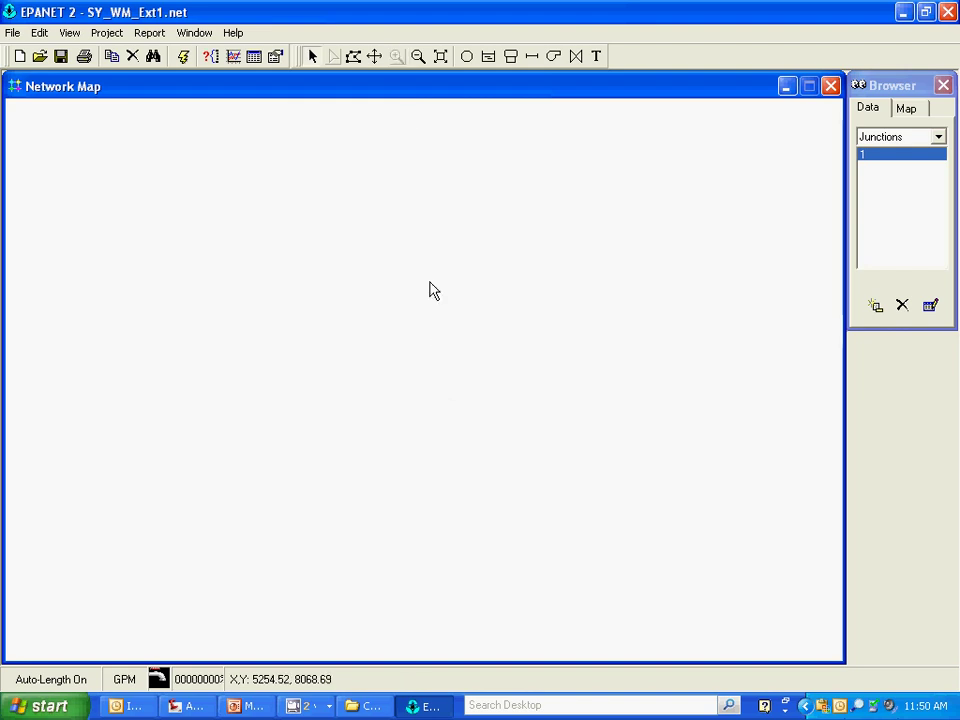
click(418, 56)
click(446, 390)
Step: Place junction 2 on the right vertex, then zoom out to show the whole circle
click(467, 57)
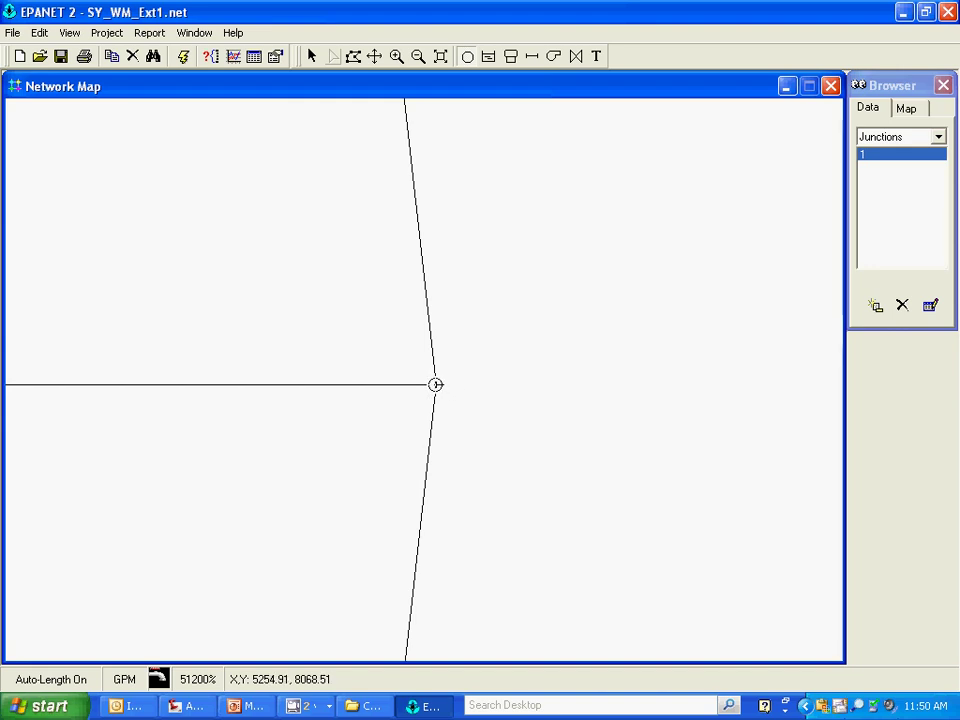
click(435, 384)
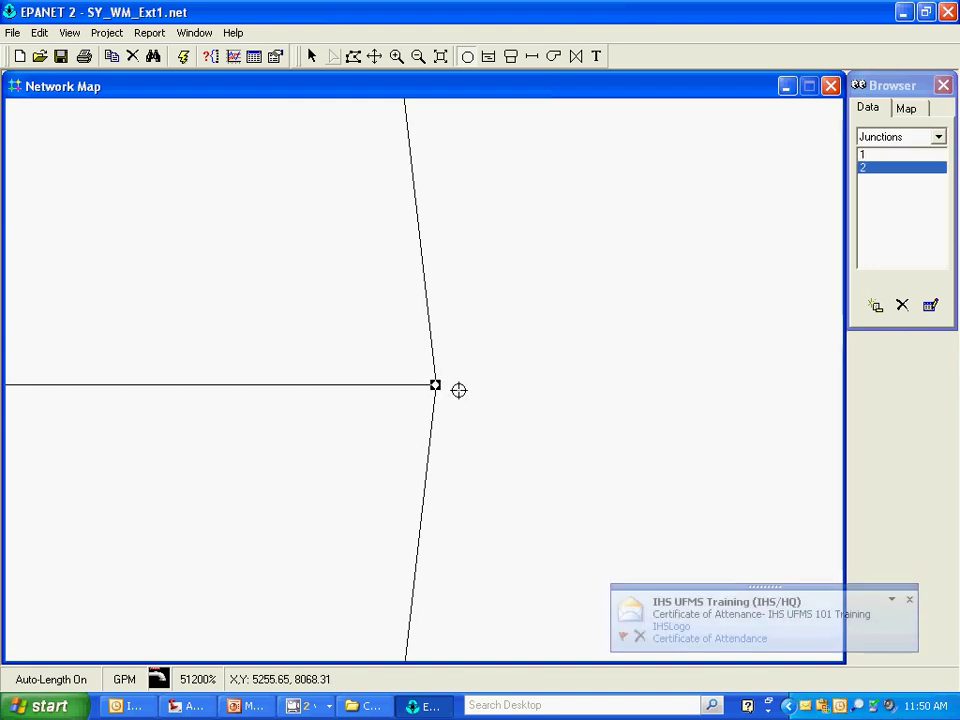
click(418, 56)
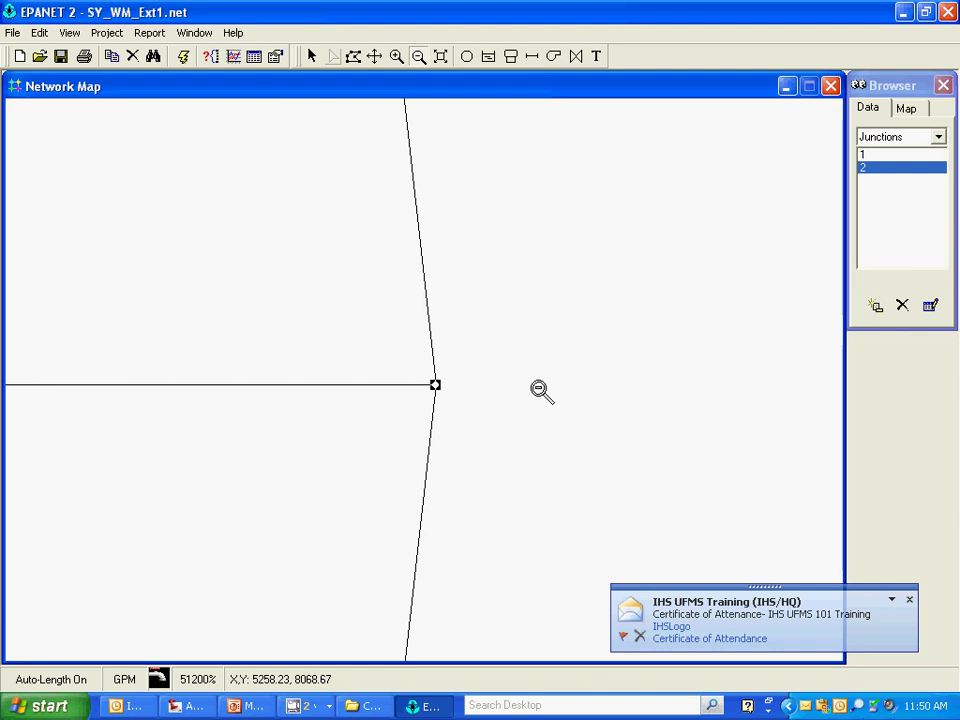
click(545, 393)
click(600, 402)
click(188, 356)
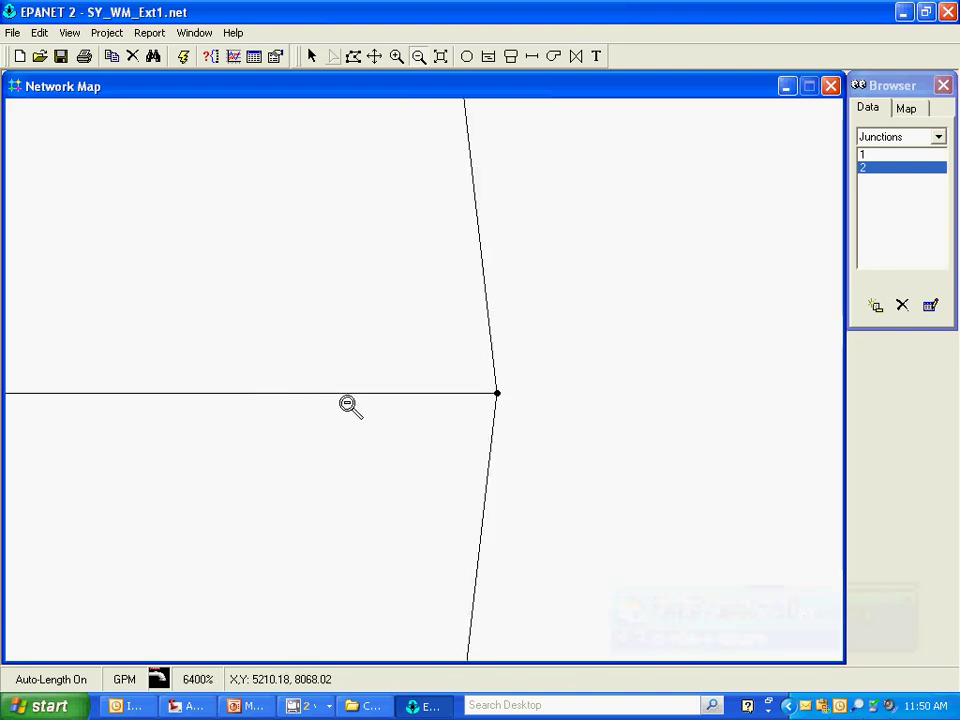
click(336, 404)
click(480, 411)
click(375, 386)
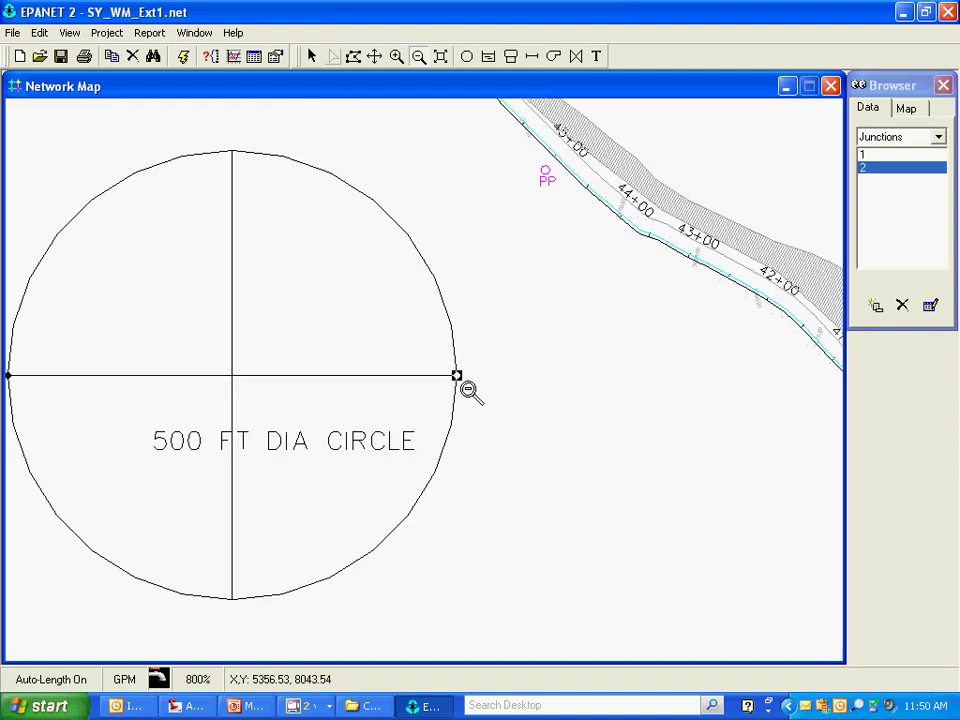
click(374, 56)
Step: Draw test Pipe 1 from junction 1 to junction 2 and open its properties, showing length 998.11
drag(365, 330, 493, 339)
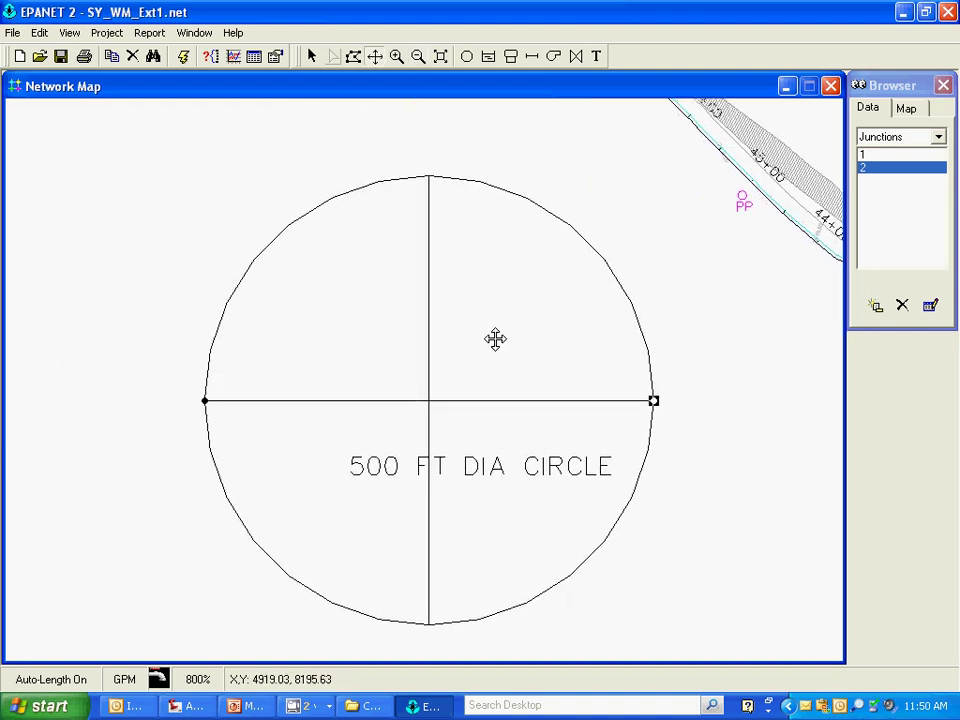
click(537, 58)
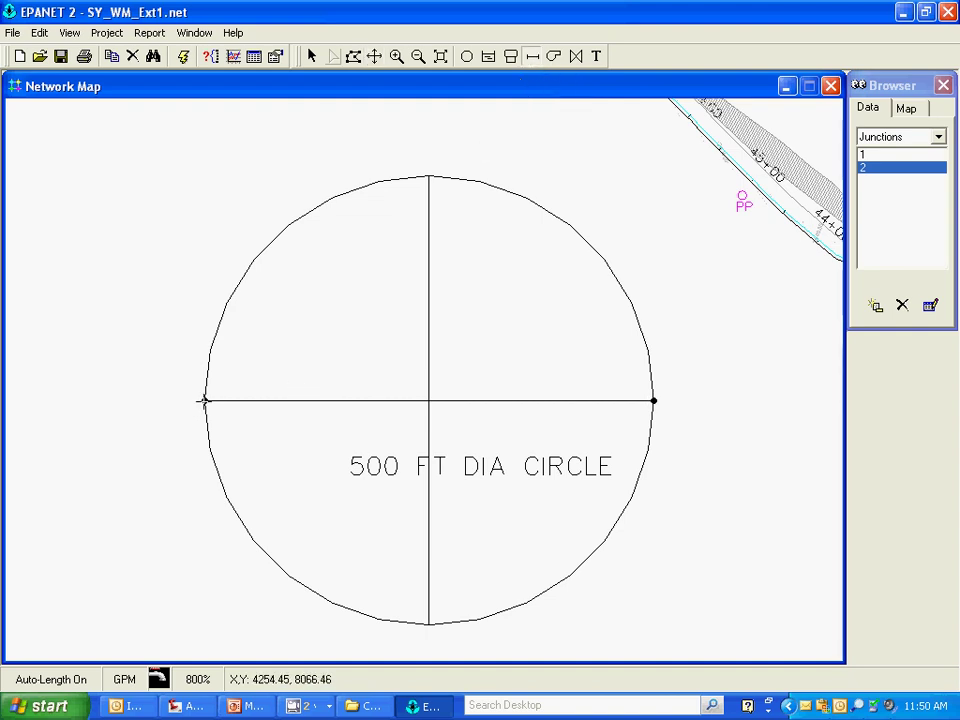
click(204, 401)
click(653, 399)
click(653, 399)
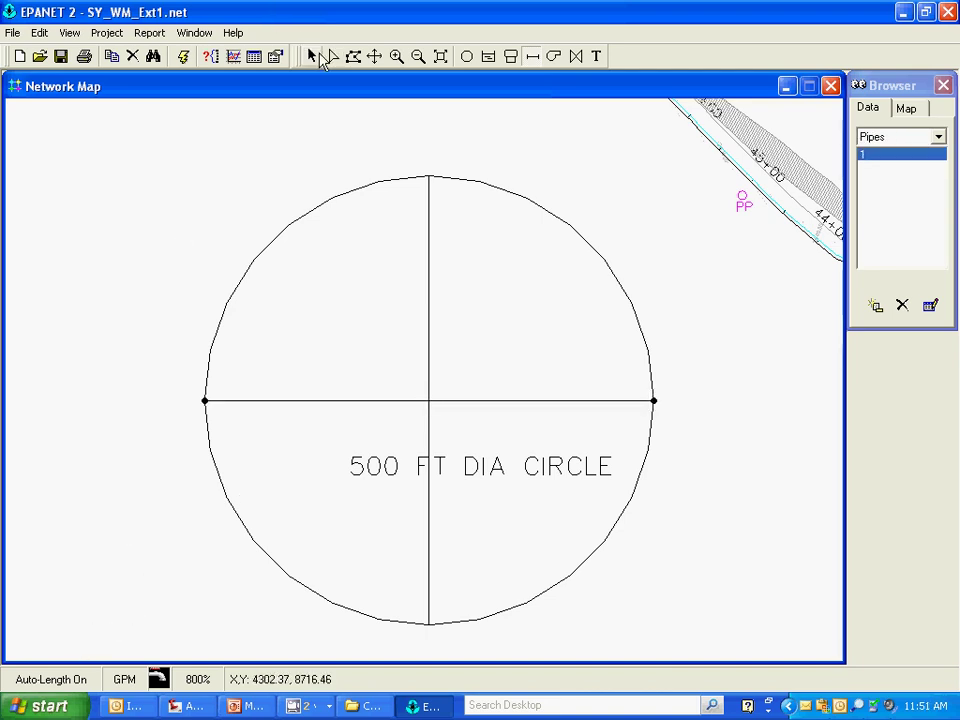
click(312, 56)
double_click(340, 402)
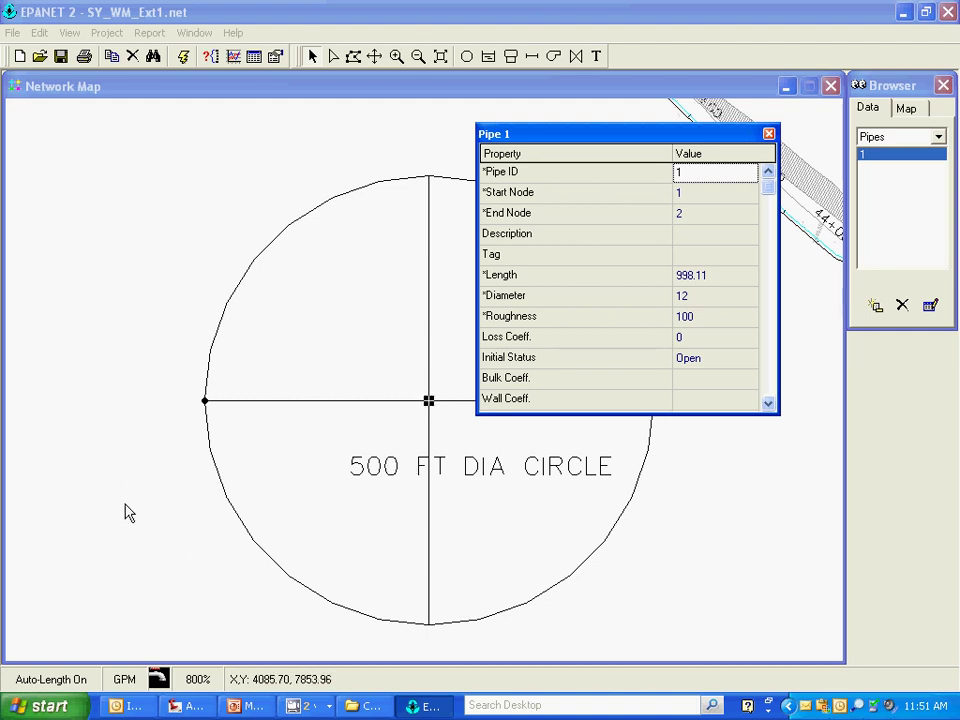
Step: Launch Calculator from Start > All Programs > Accessories
click(52, 705)
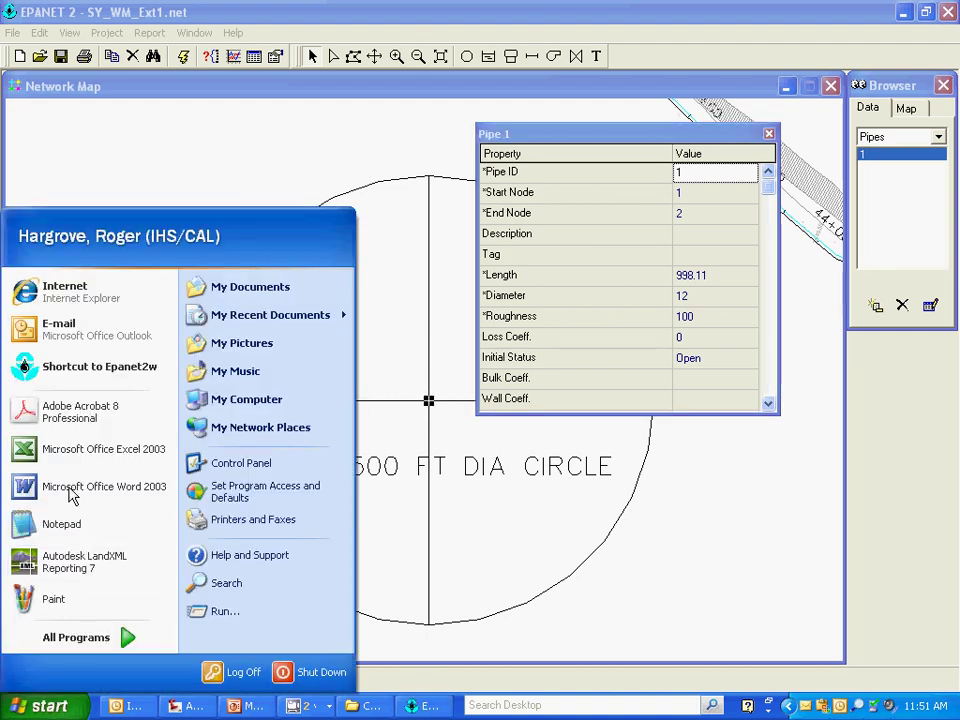
click(128, 652)
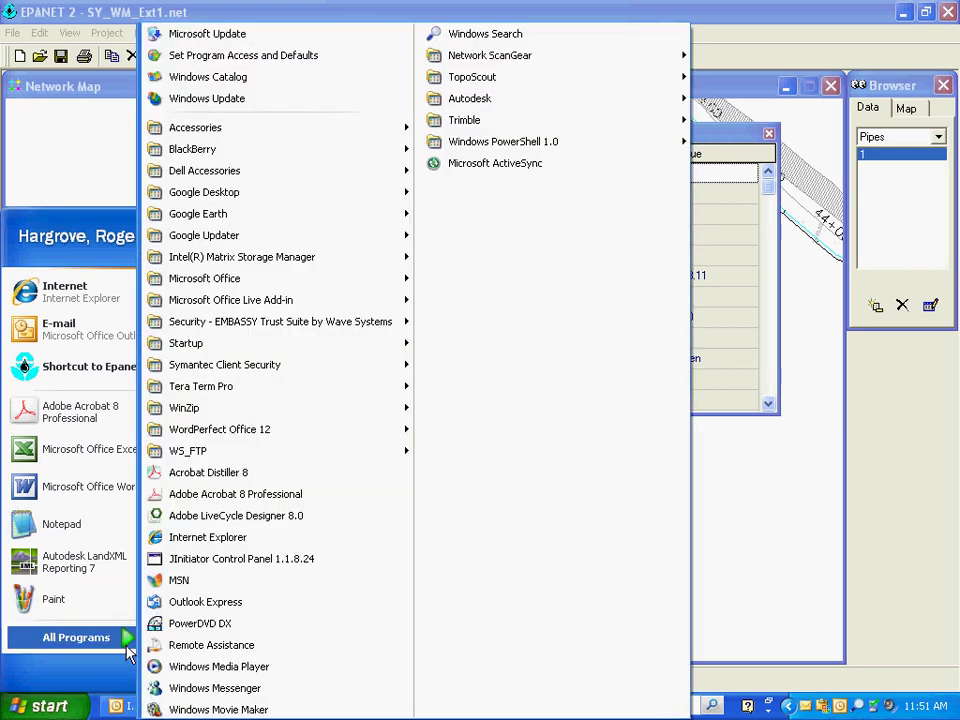
mouse_move(410, 130)
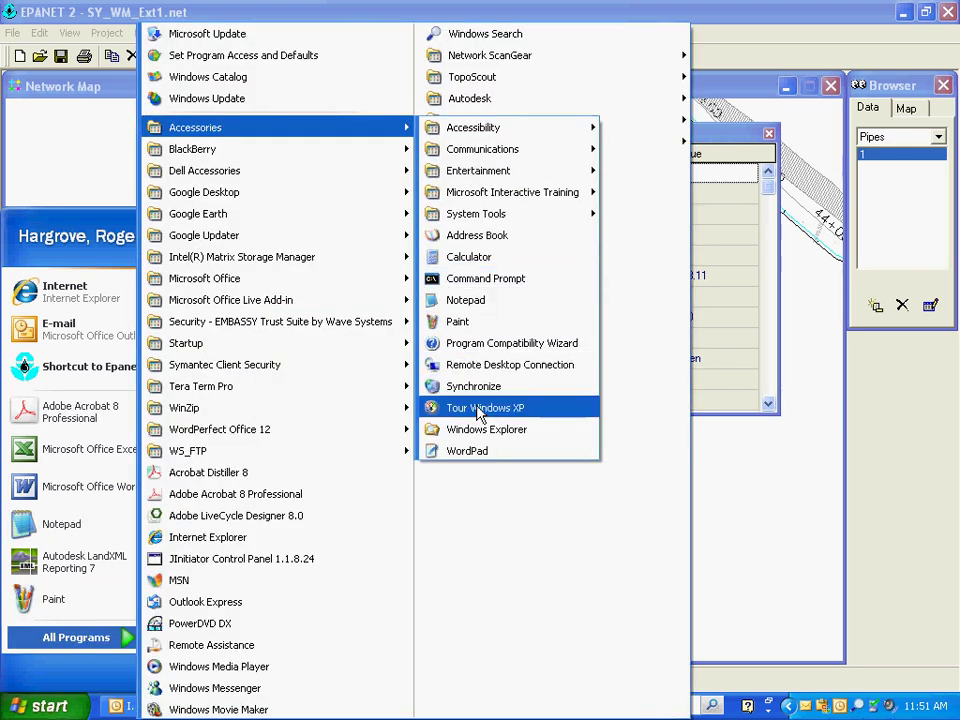
mouse_move(545, 132)
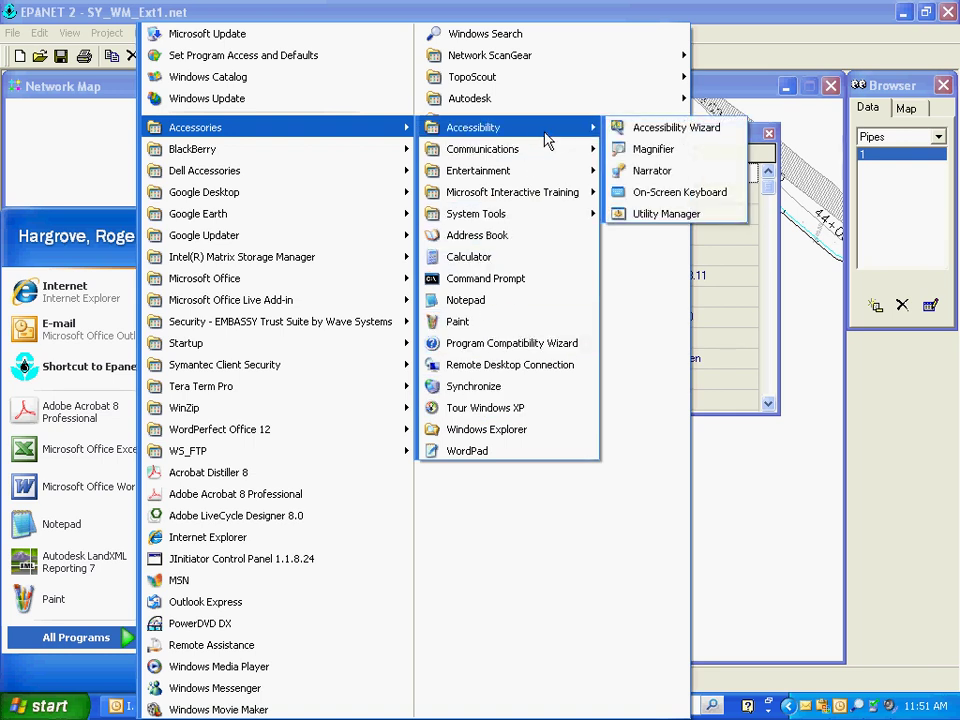
click(518, 260)
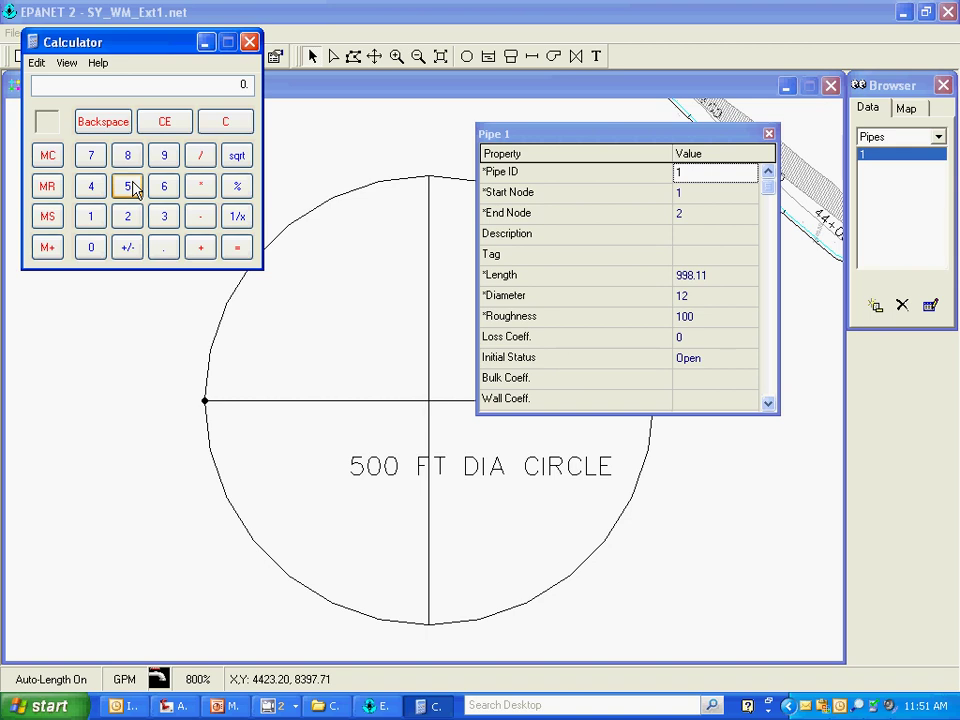
Step: Compute 500 ÷ 998.11, giving a scale factor of 0.5009467894
click(91, 252)
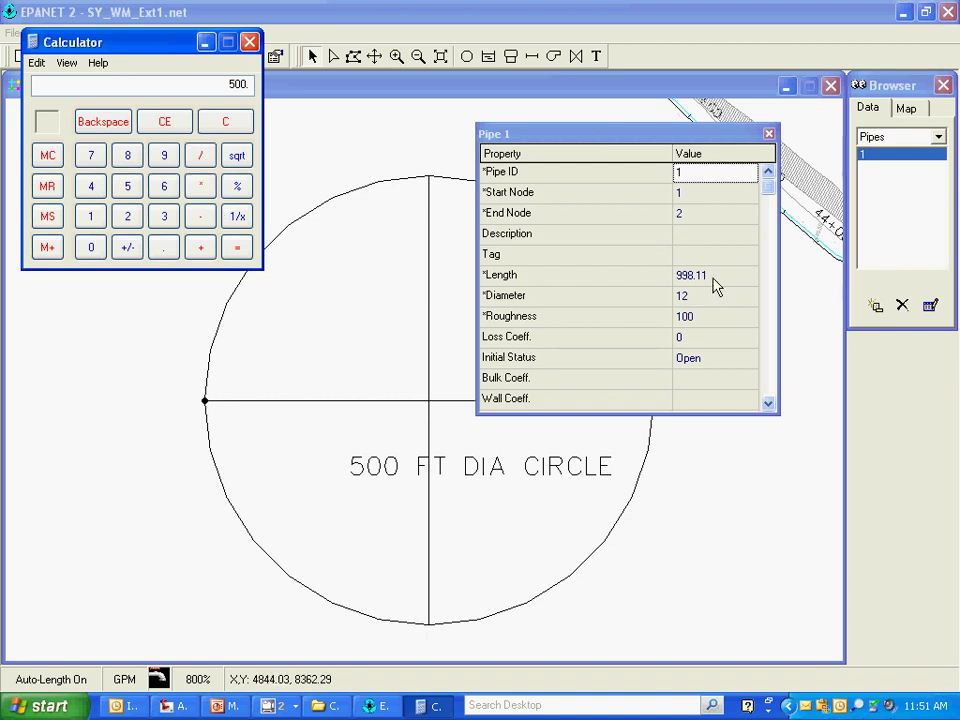
click(163, 158)
click(127, 157)
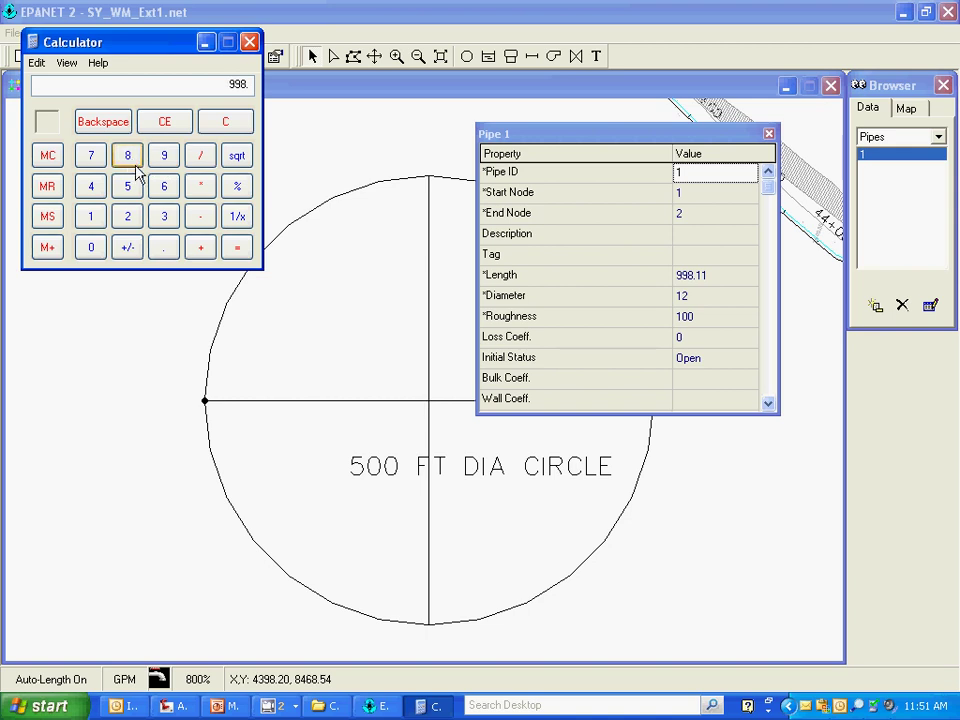
click(162, 247)
click(92, 216)
click(92, 216)
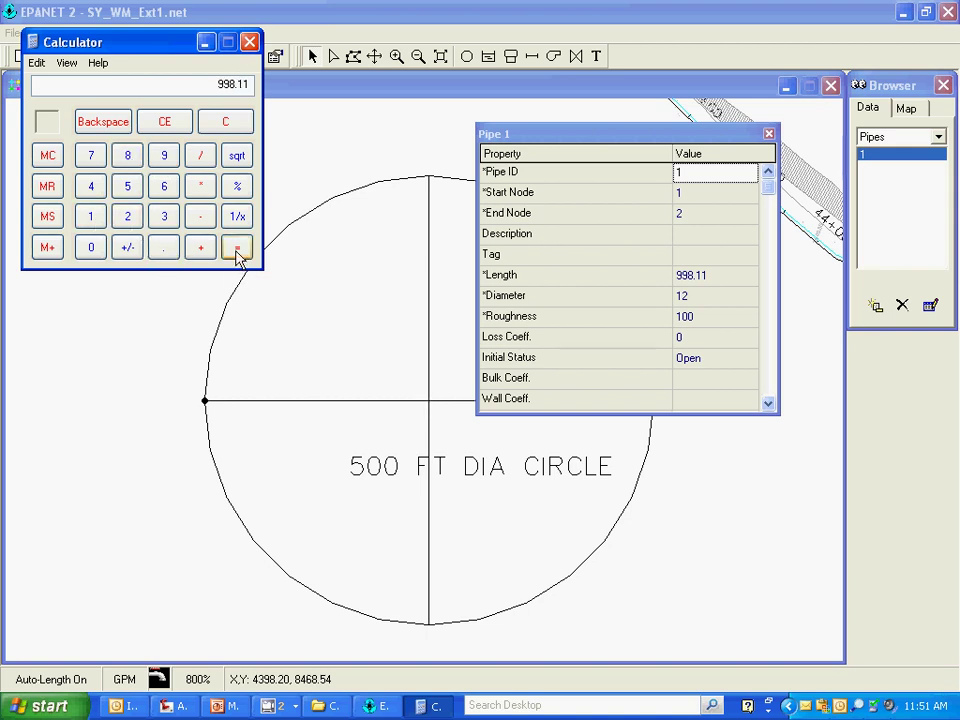
click(238, 250)
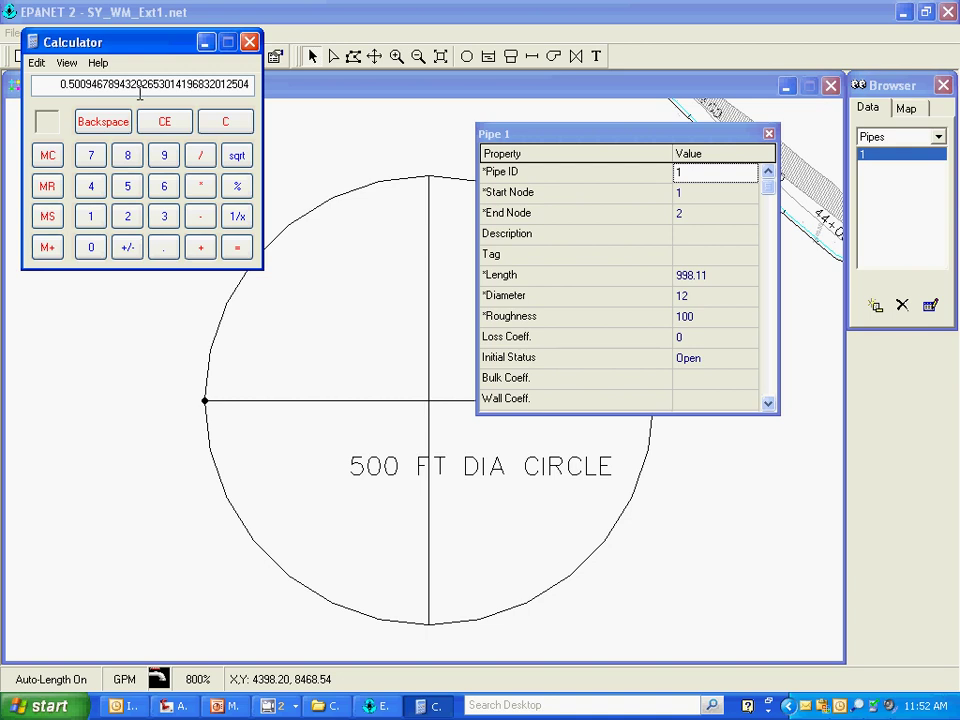
Step: Minimize Calculator, close the Pipe 1 editor, and open View > Dimensions (0 to 10000 feet)
click(205, 43)
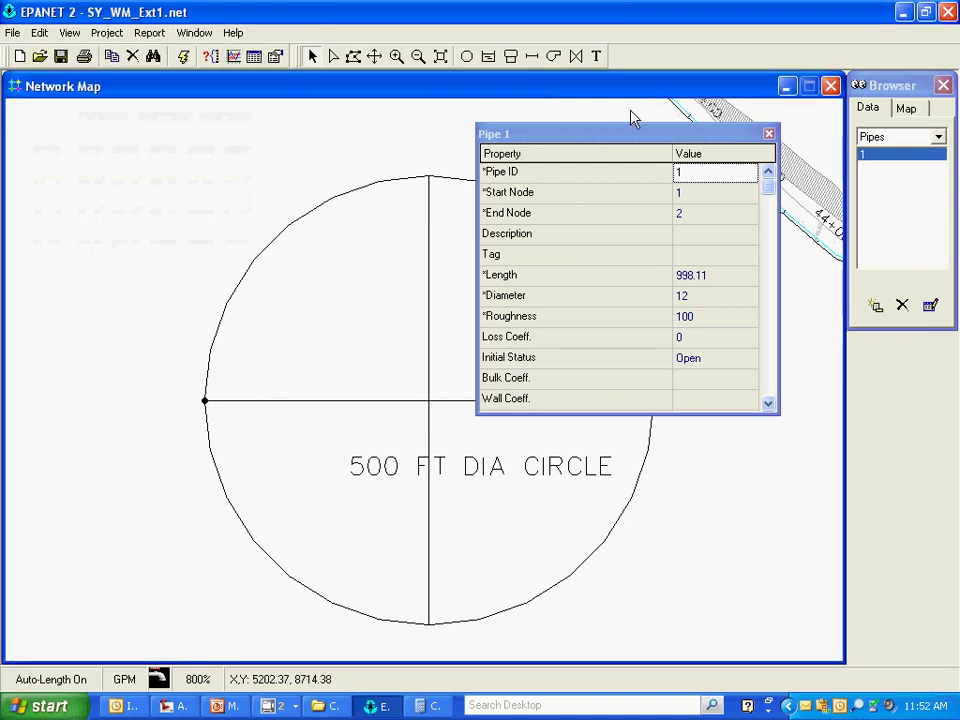
click(769, 135)
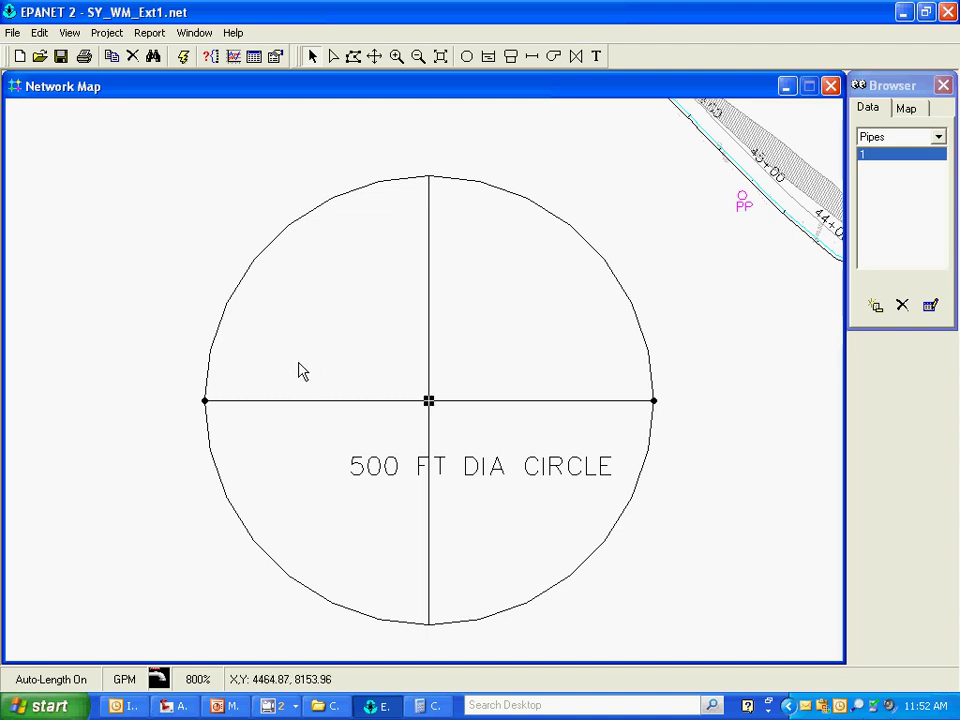
click(69, 33)
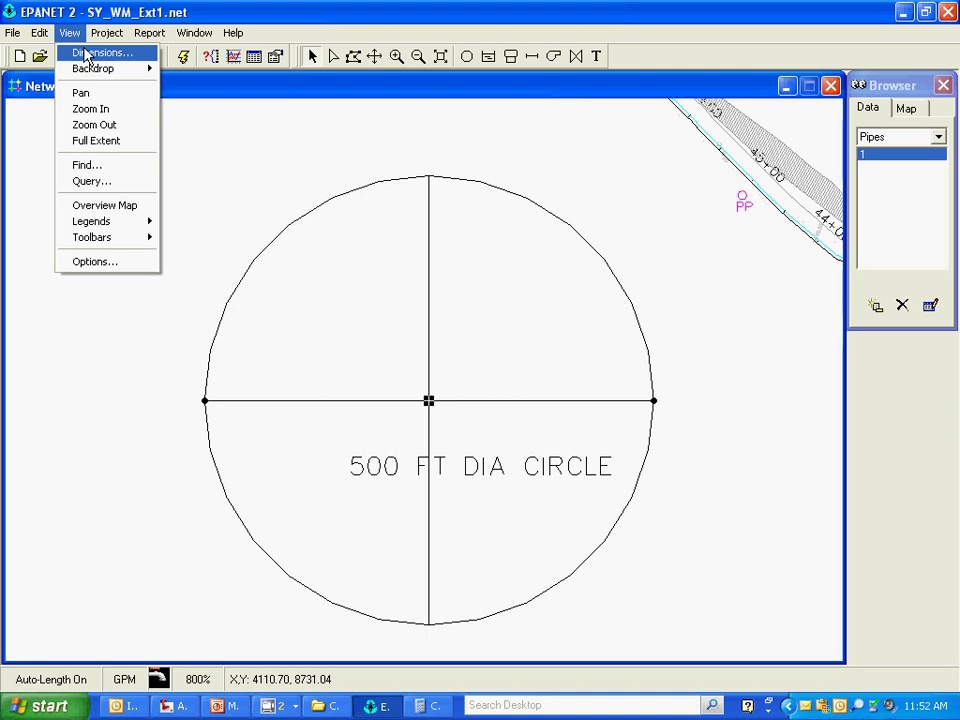
click(87, 54)
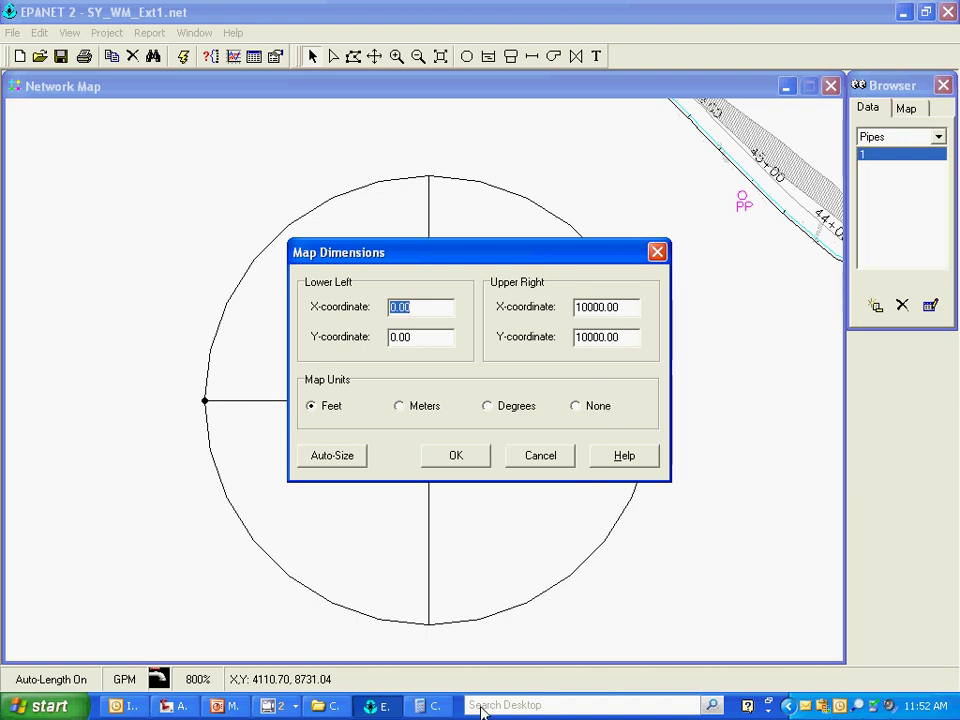
Step: Bring Calculator back to the front and enter the 10000 map extent
click(436, 707)
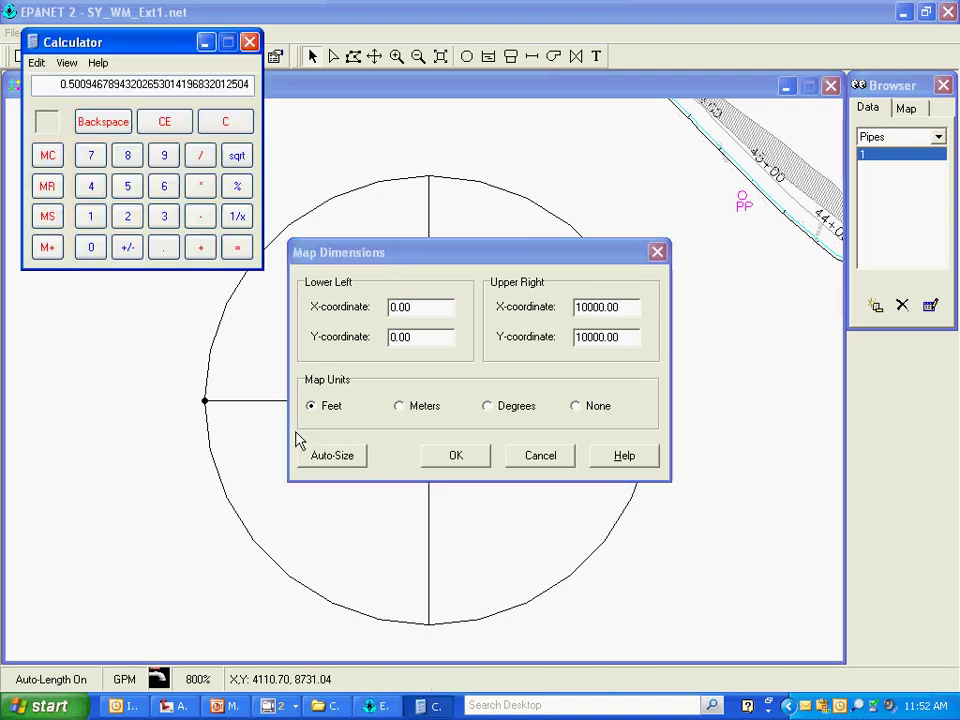
click(91, 216)
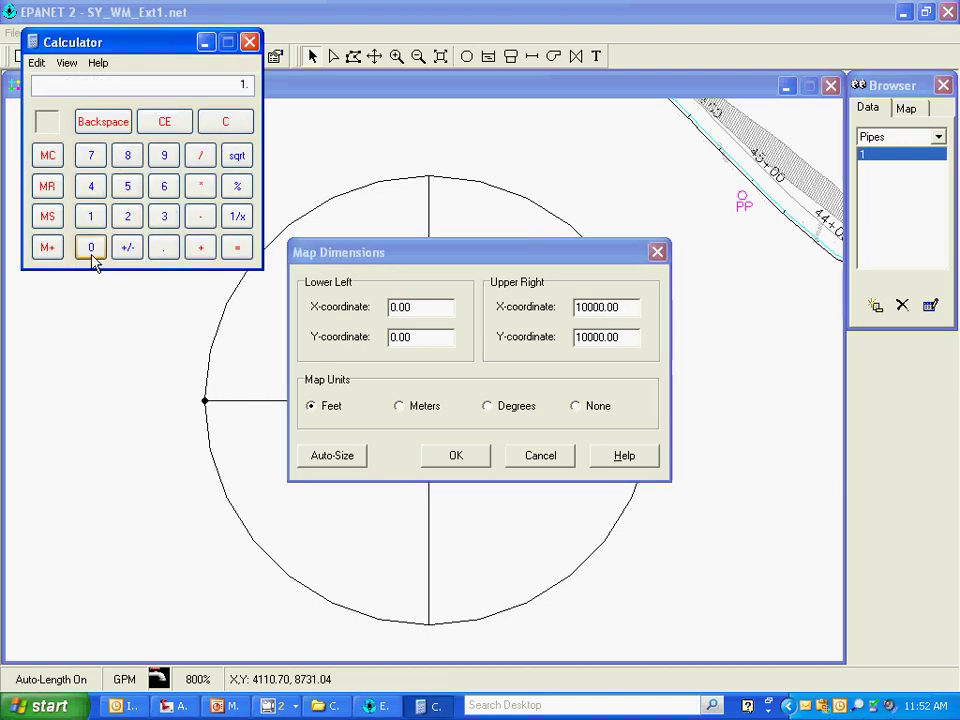
click(90, 250)
click(90, 250)
double_click(90, 252)
Step: Multiply 10000 by the 0.500947 scale factor to get 5009.47
click(205, 191)
click(165, 250)
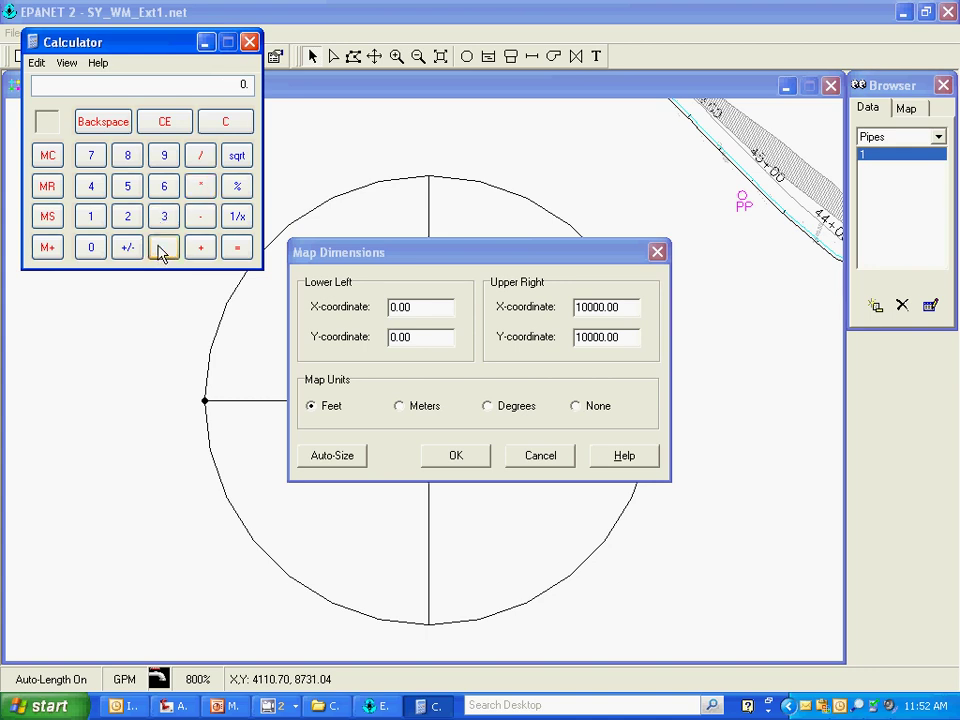
click(127, 190)
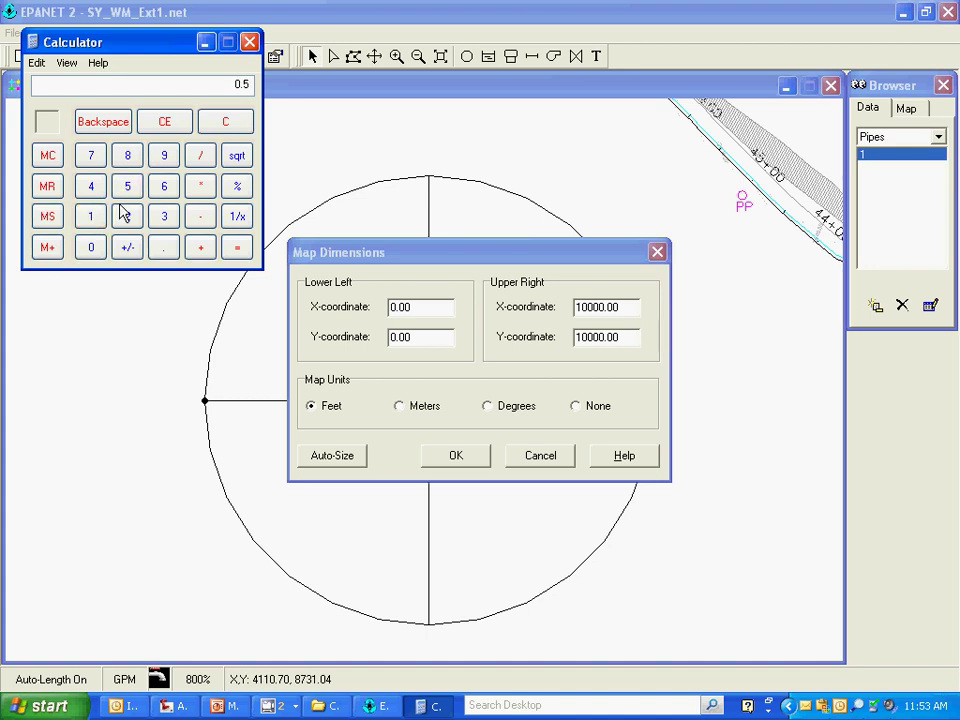
click(91, 248)
click(91, 248)
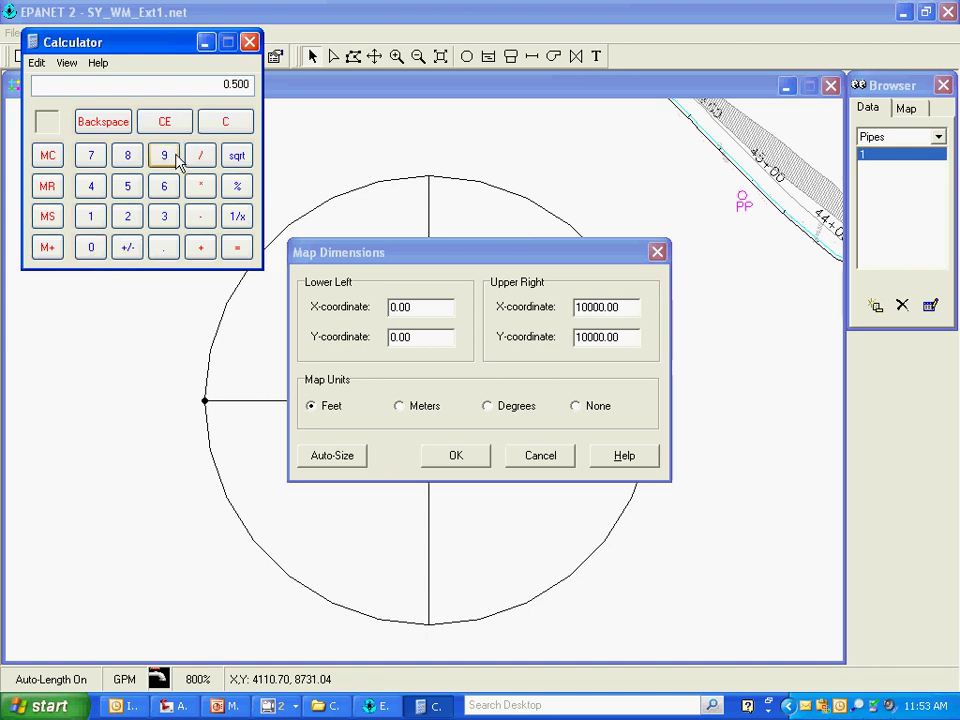
click(164, 156)
click(91, 186)
click(91, 156)
click(236, 248)
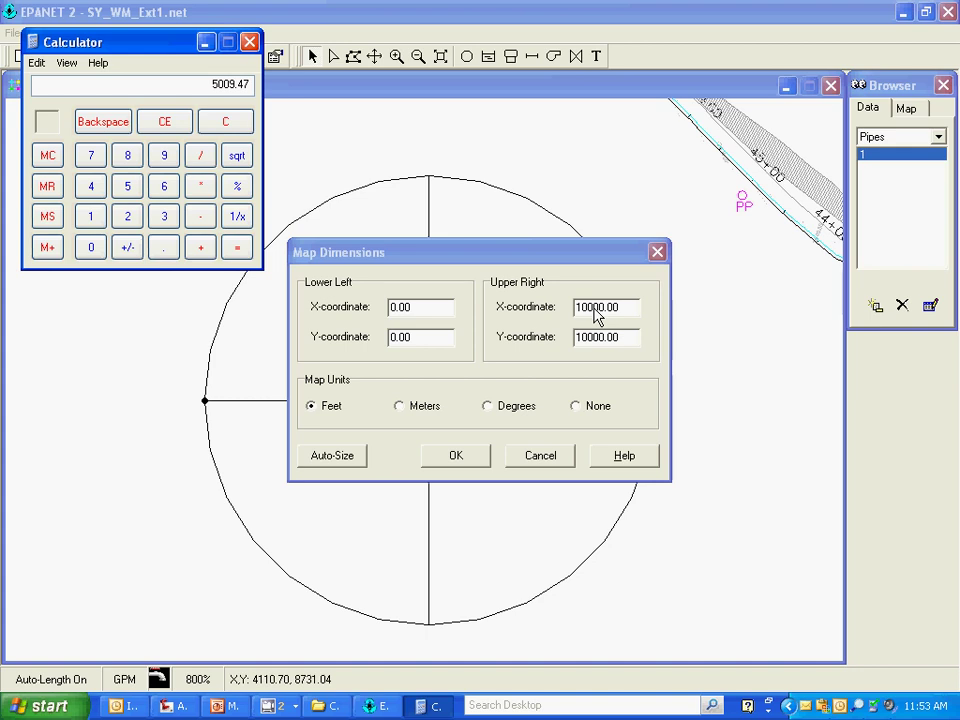
Step: Set Map Dimensions Upper Right X and Y both to 5009.47 and apply
drag(630, 314, 557, 313)
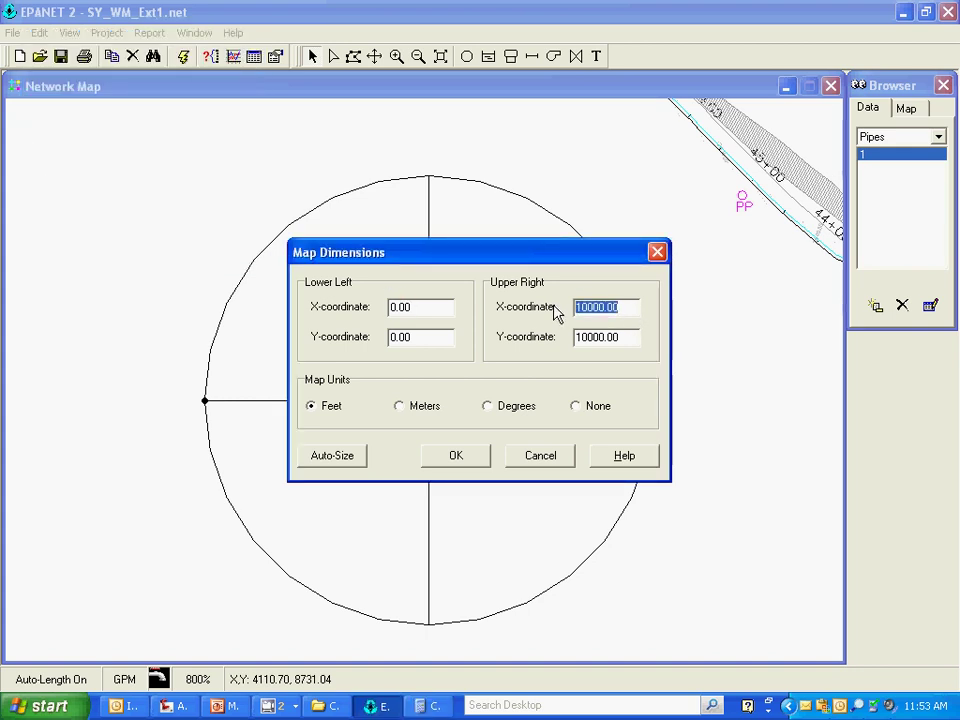
text(5009.47)
drag(628, 341, 553, 343)
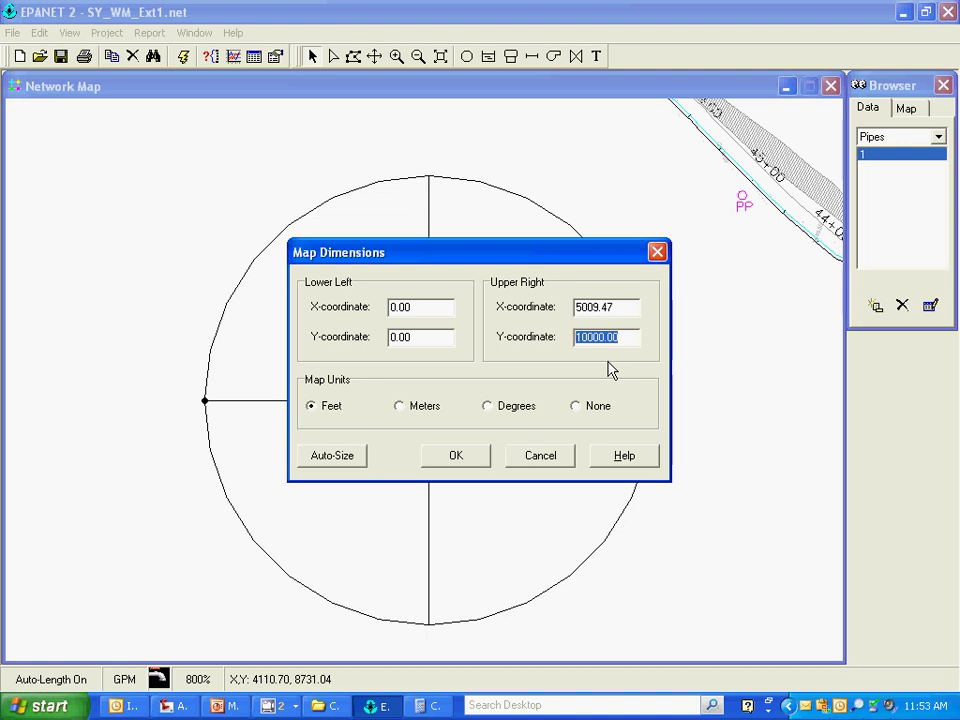
text(5009.47)
click(456, 456)
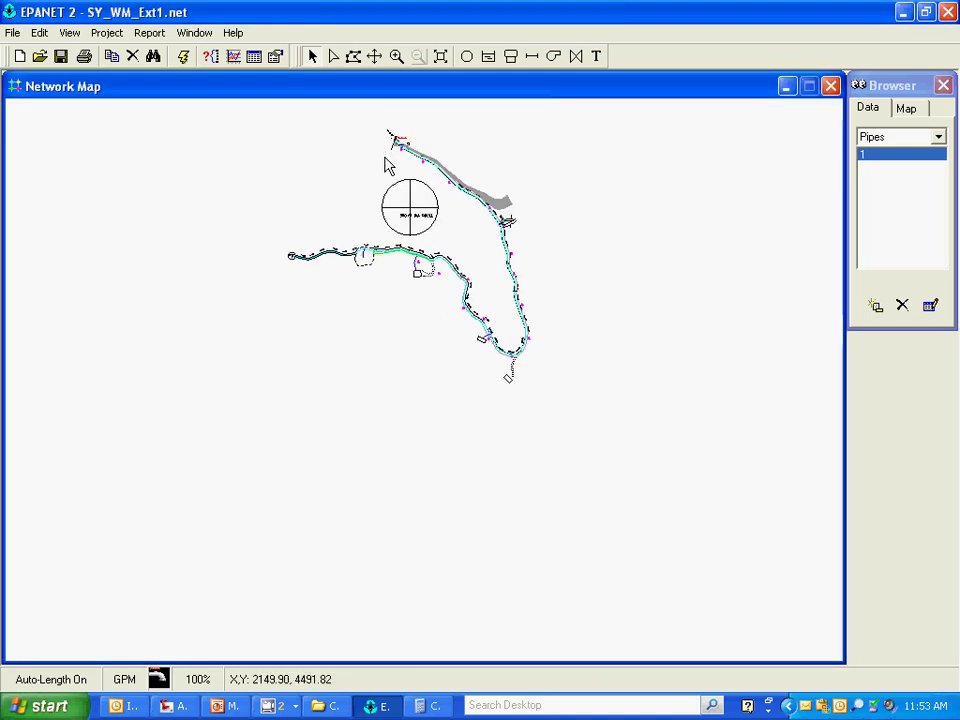
Step: Zoom the map in until the rescaled 500 FT DIA circle fills the view at 800%
click(397, 56)
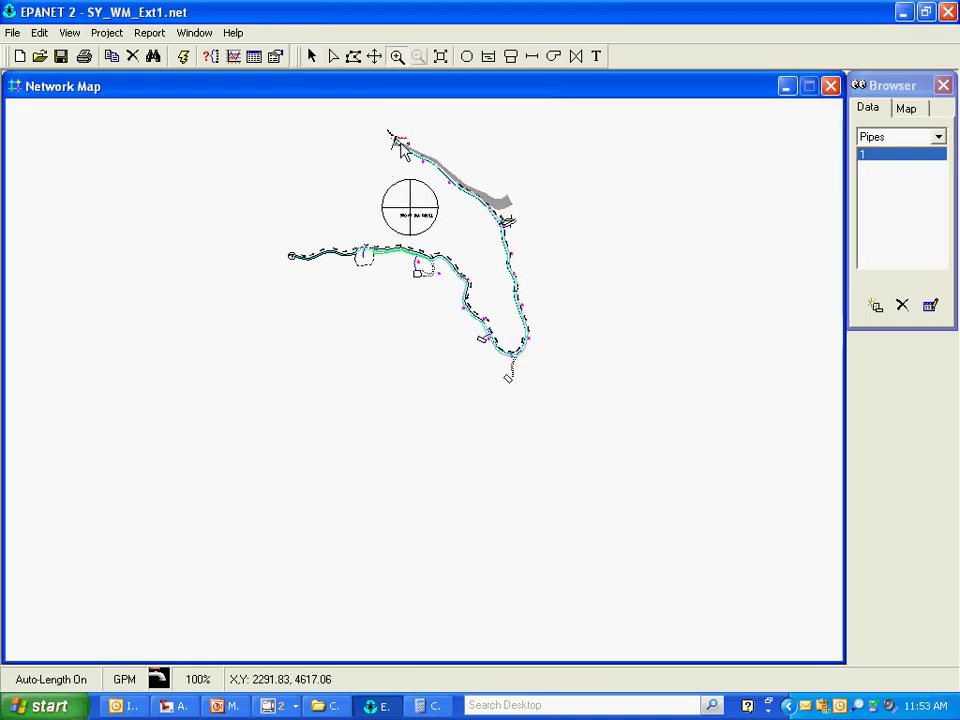
click(408, 208)
drag(435, 399, 438, 402)
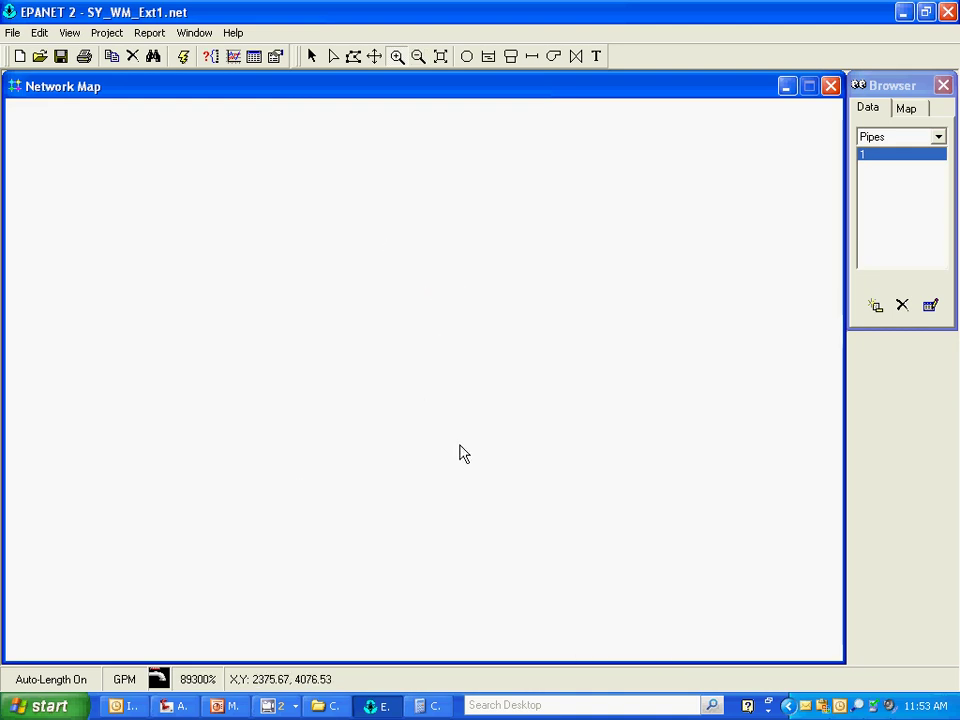
click(419, 56)
click(447, 386)
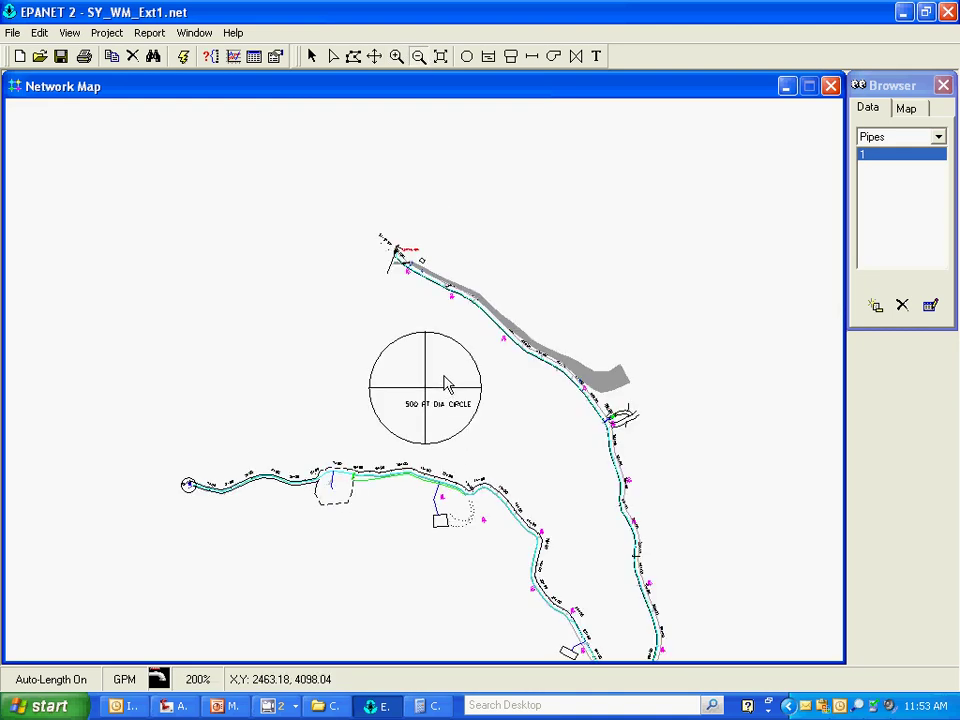
click(397, 56)
click(403, 390)
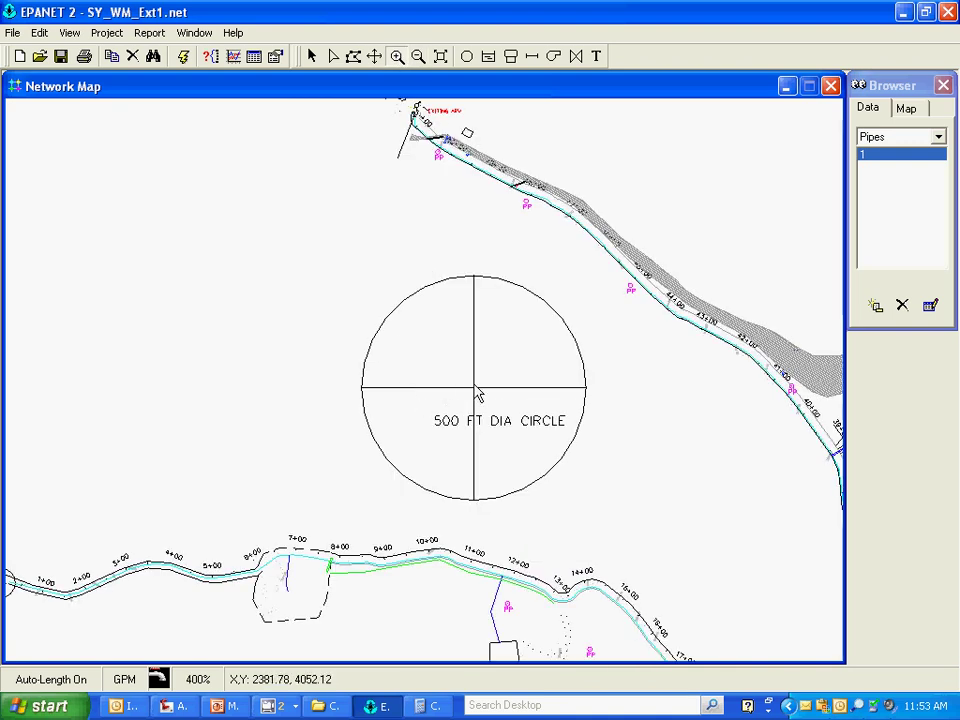
scroll(478, 395, up, 1)
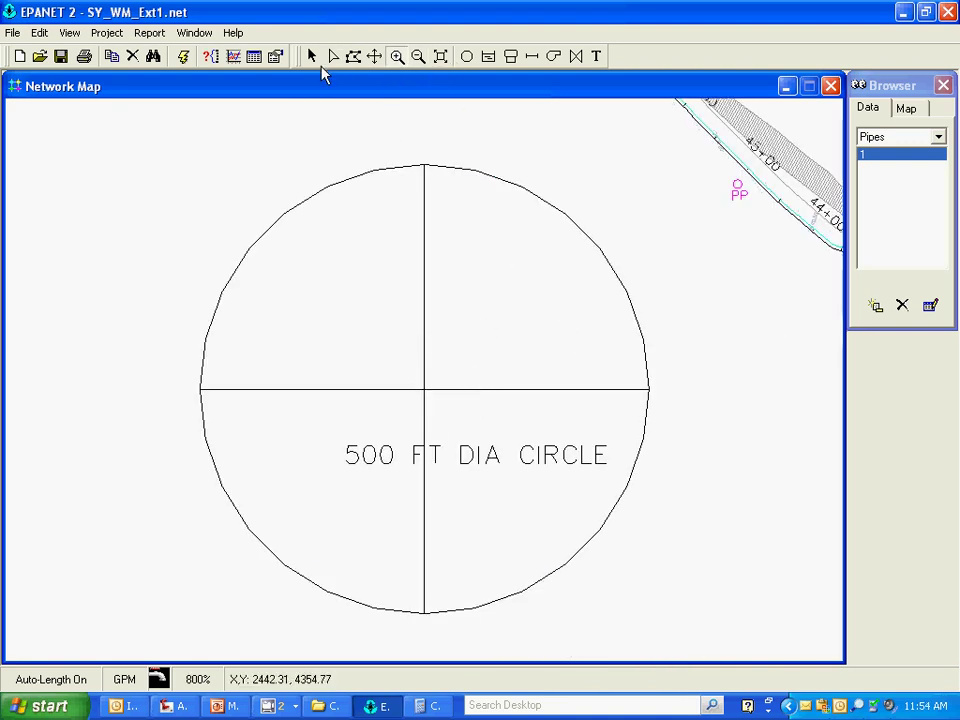
click(313, 58)
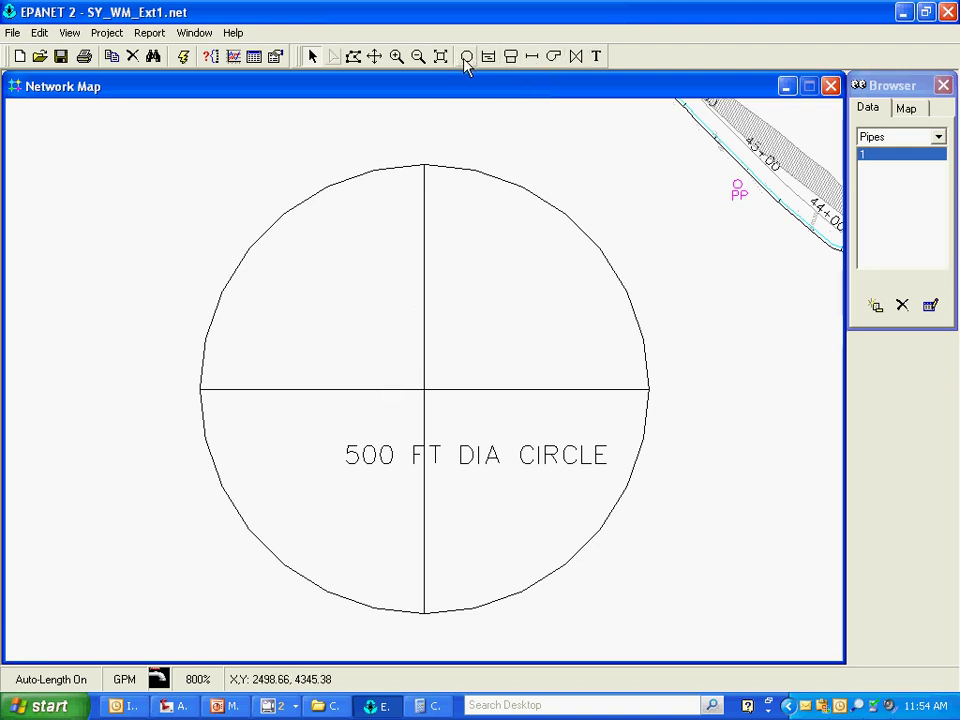
Step: Add junction 3 where the horizontal diameter meets the circle's left edge
click(397, 56)
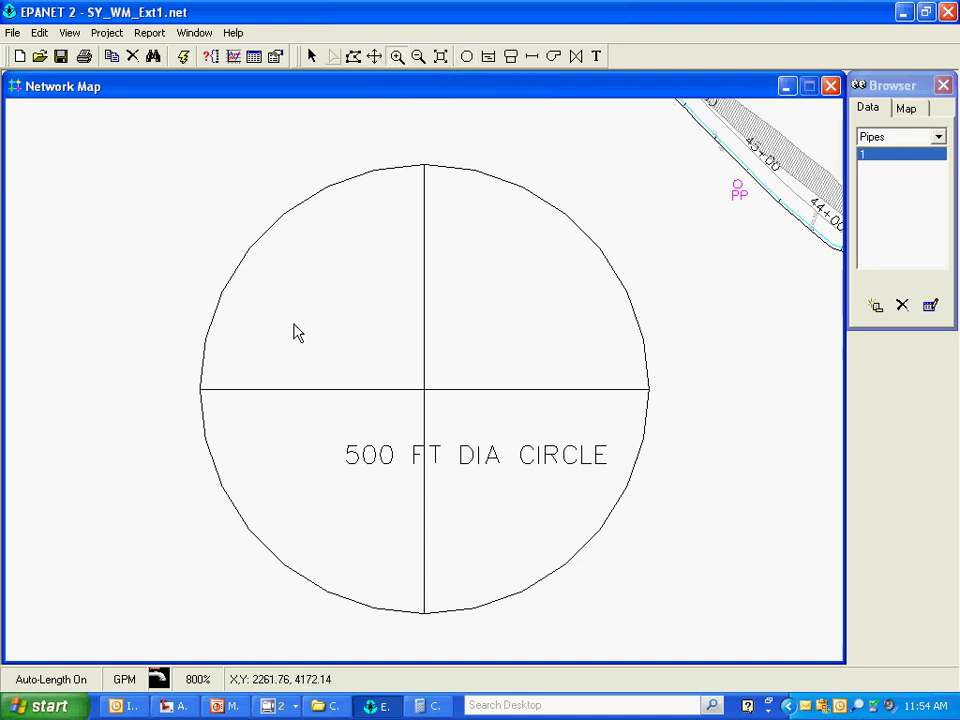
click(200, 393)
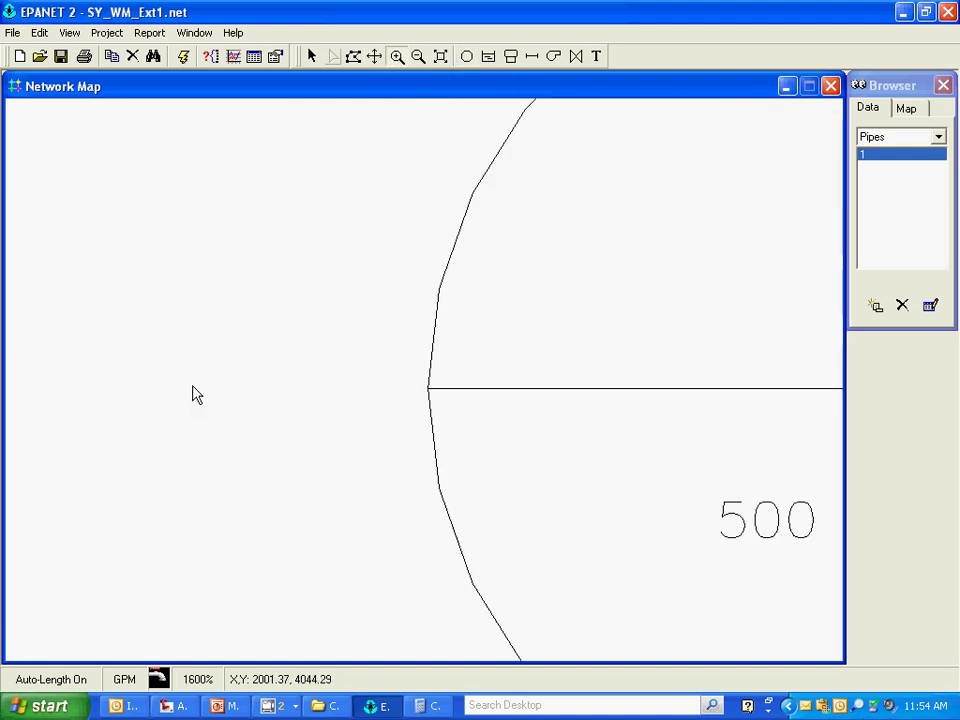
click(429, 389)
click(421, 390)
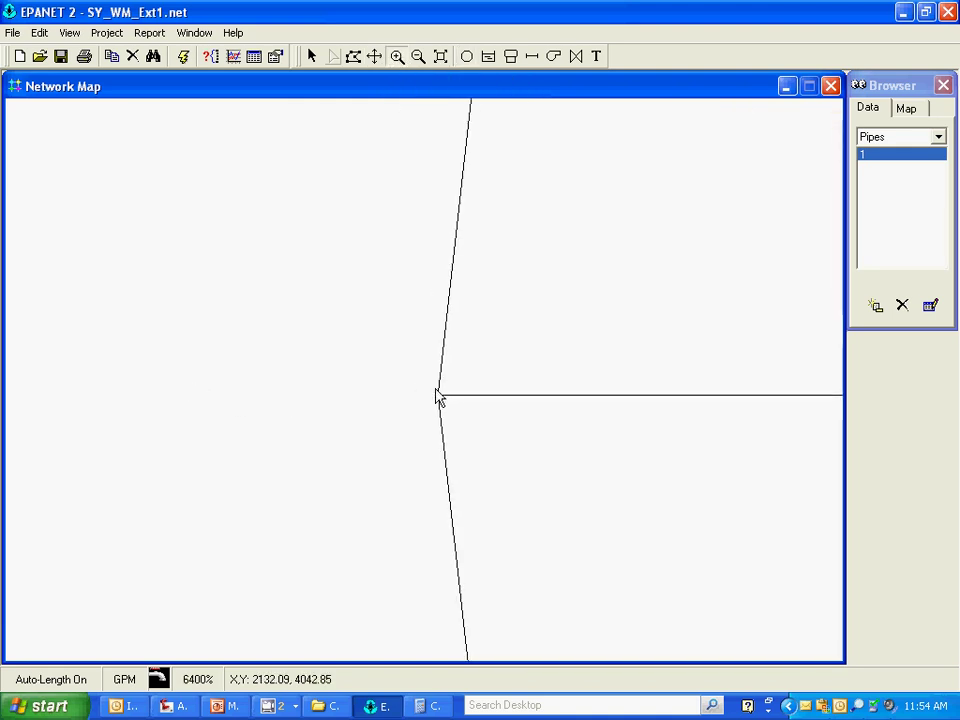
click(437, 396)
click(467, 57)
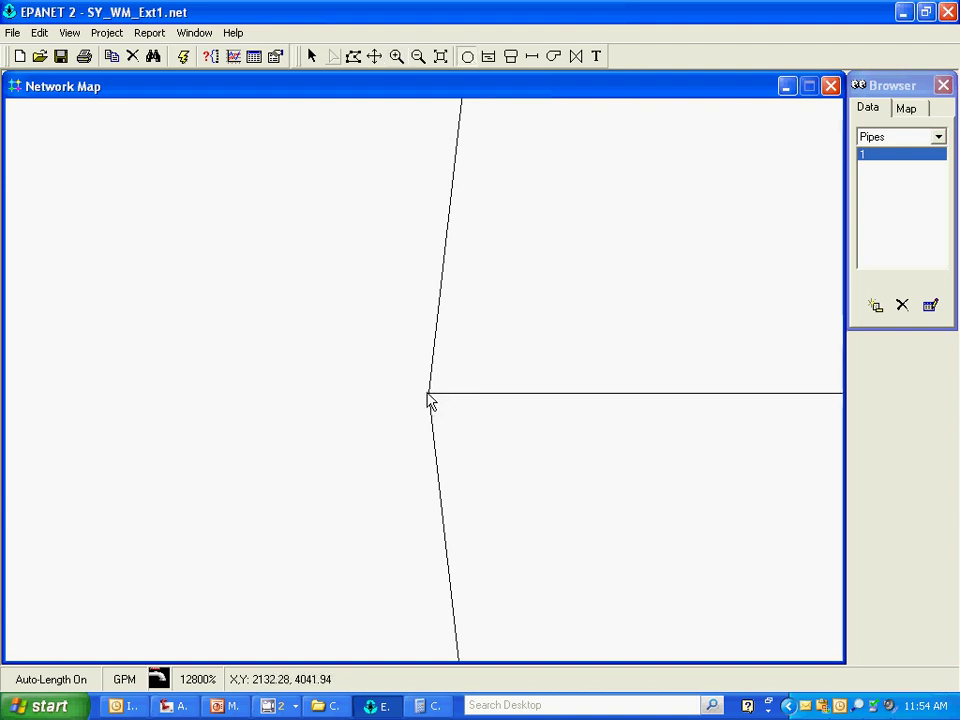
click(428, 393)
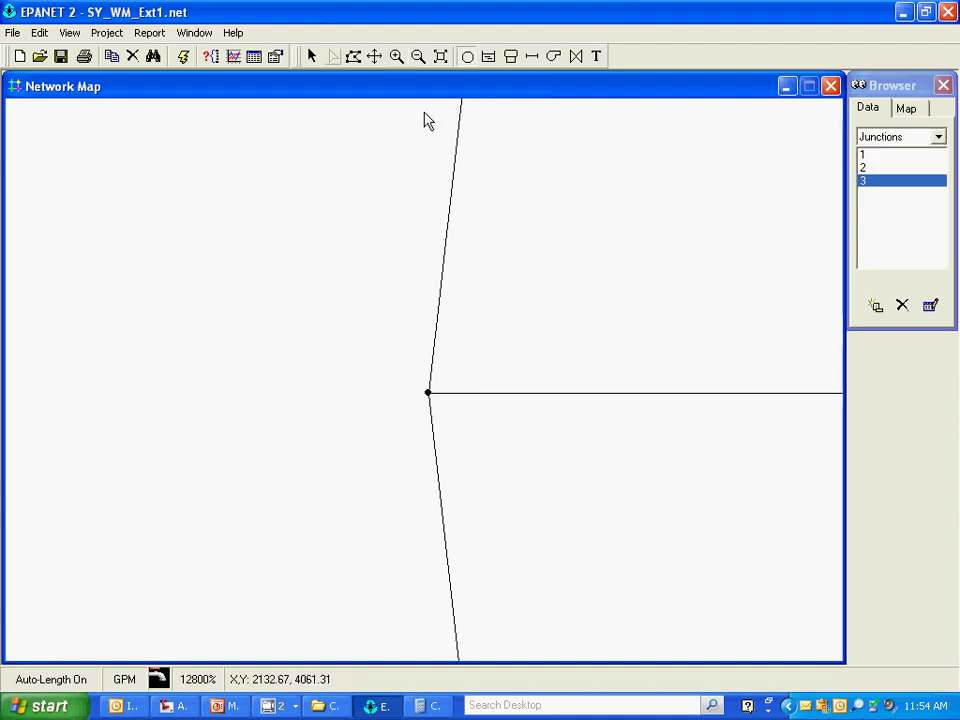
click(418, 57)
click(527, 396)
click(495, 399)
click(446, 407)
click(397, 408)
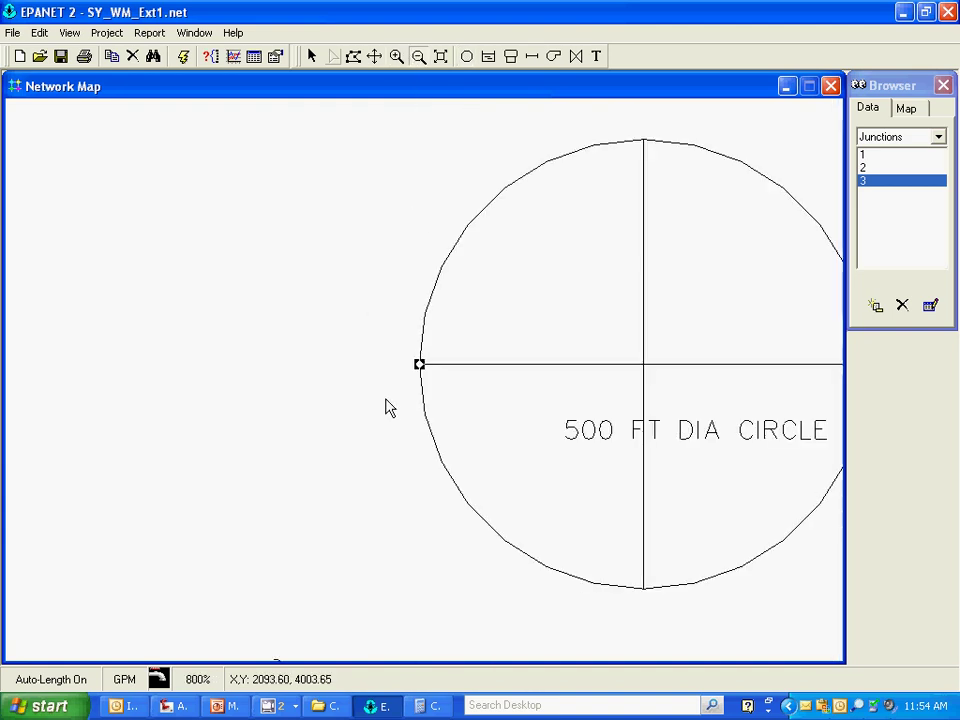
click(505, 392)
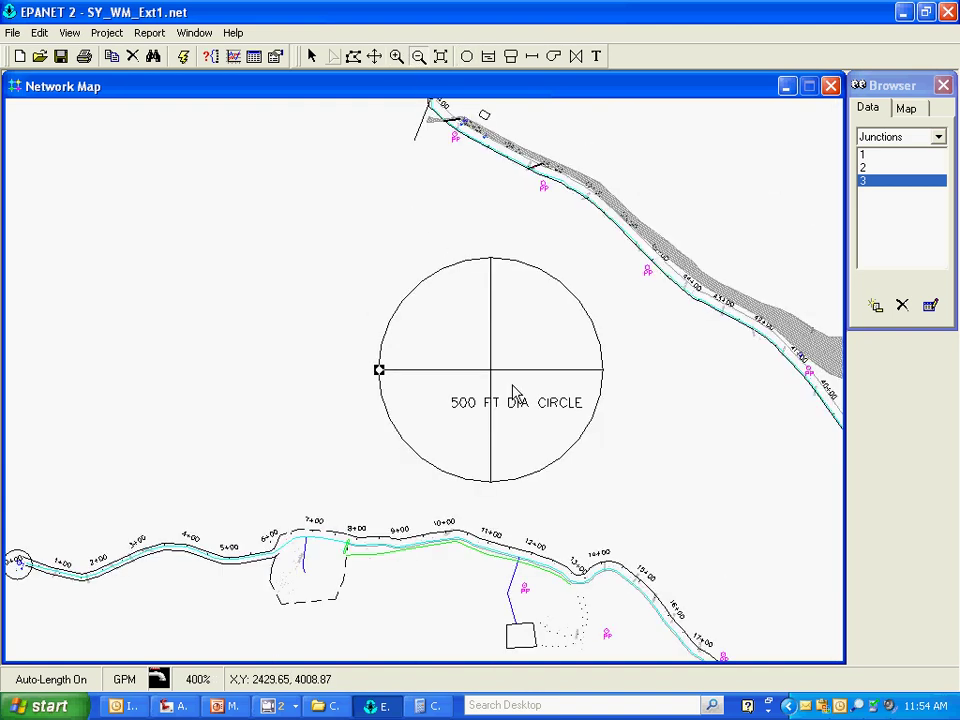
Step: Add junction 4 where the horizontal diameter meets the circle's right edge
click(397, 57)
click(600, 370)
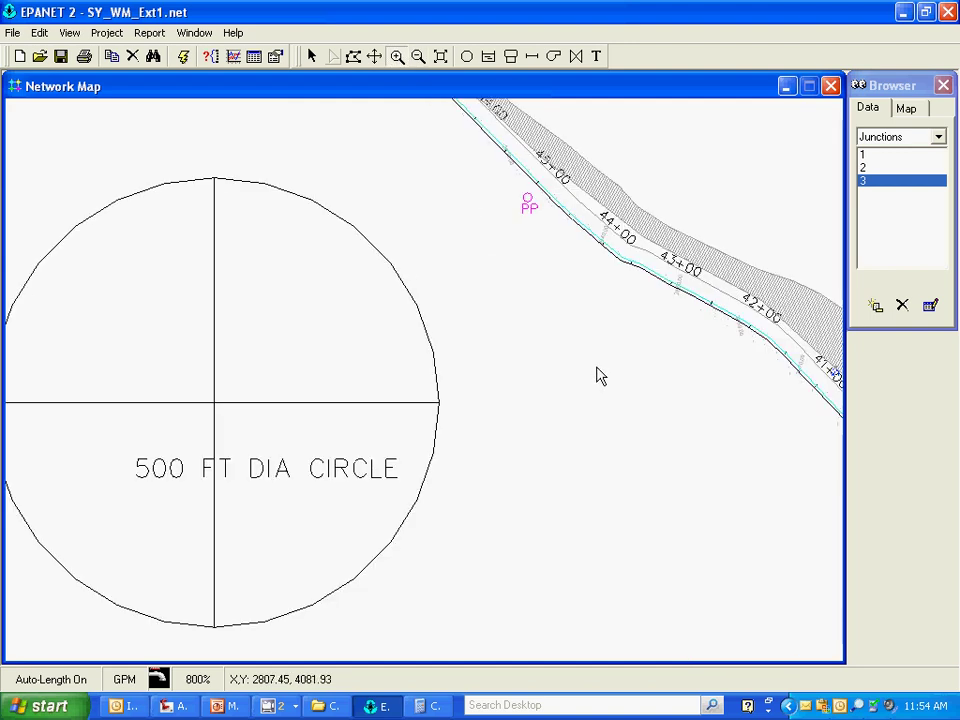
click(430, 401)
click(431, 393)
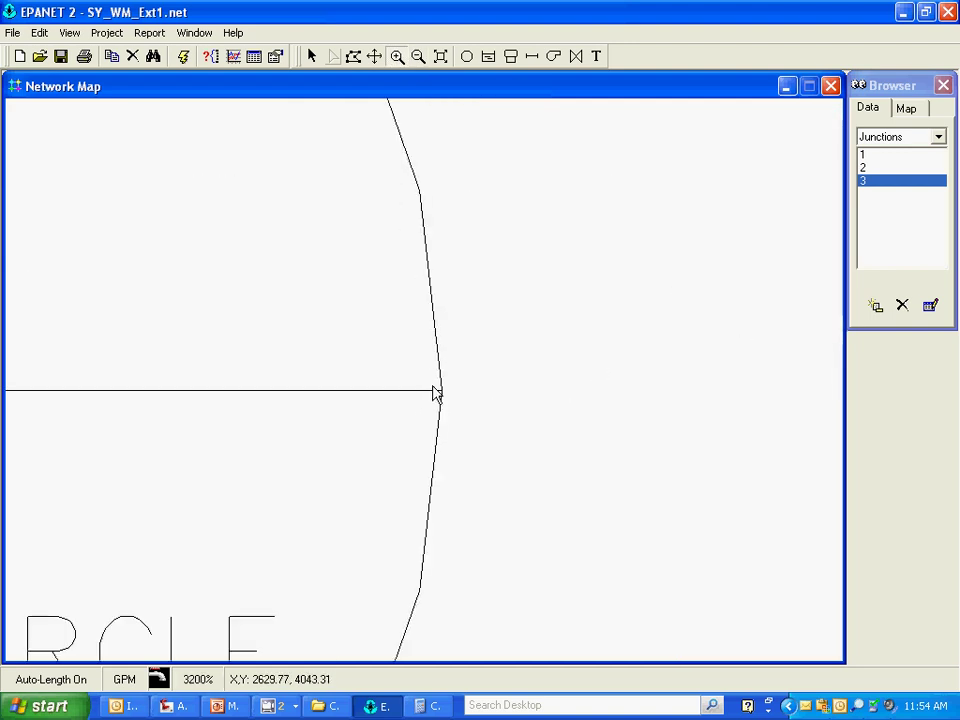
click(434, 392)
click(448, 390)
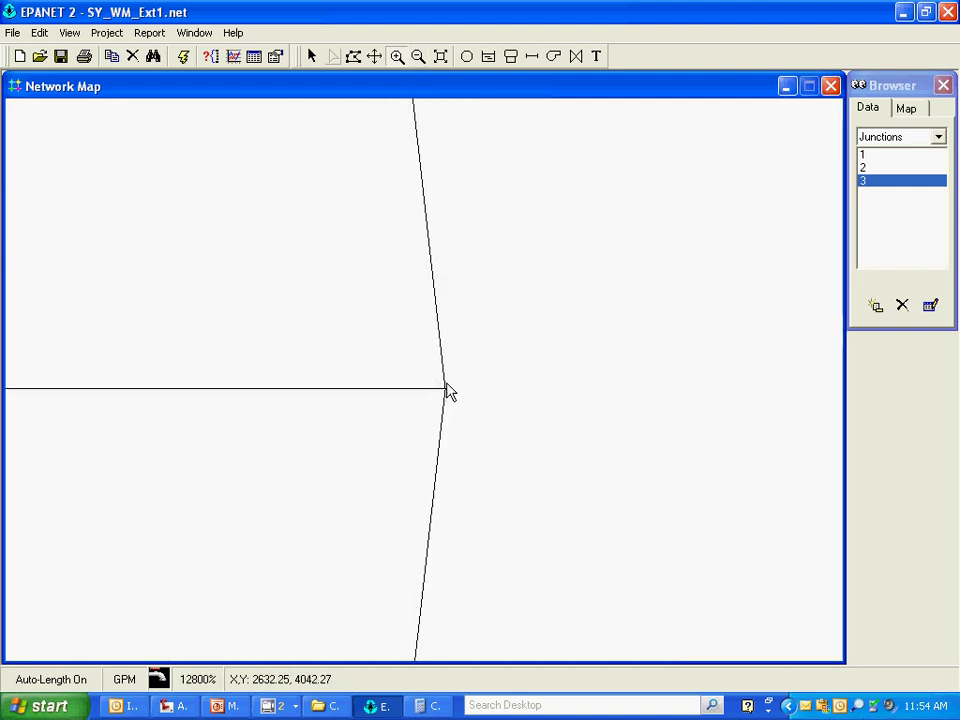
click(470, 57)
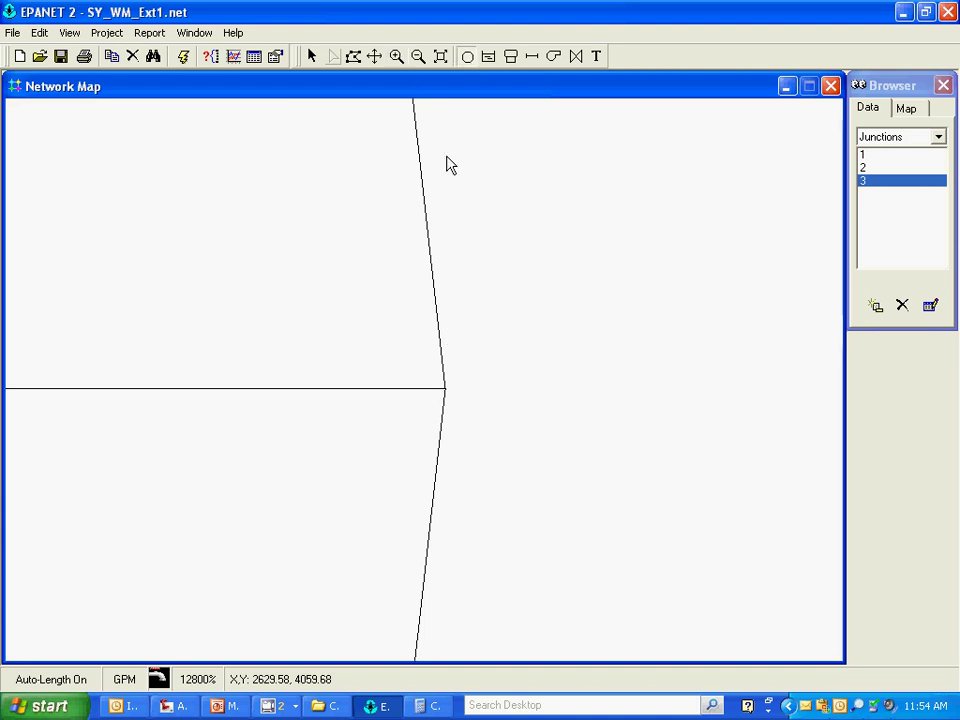
click(444, 389)
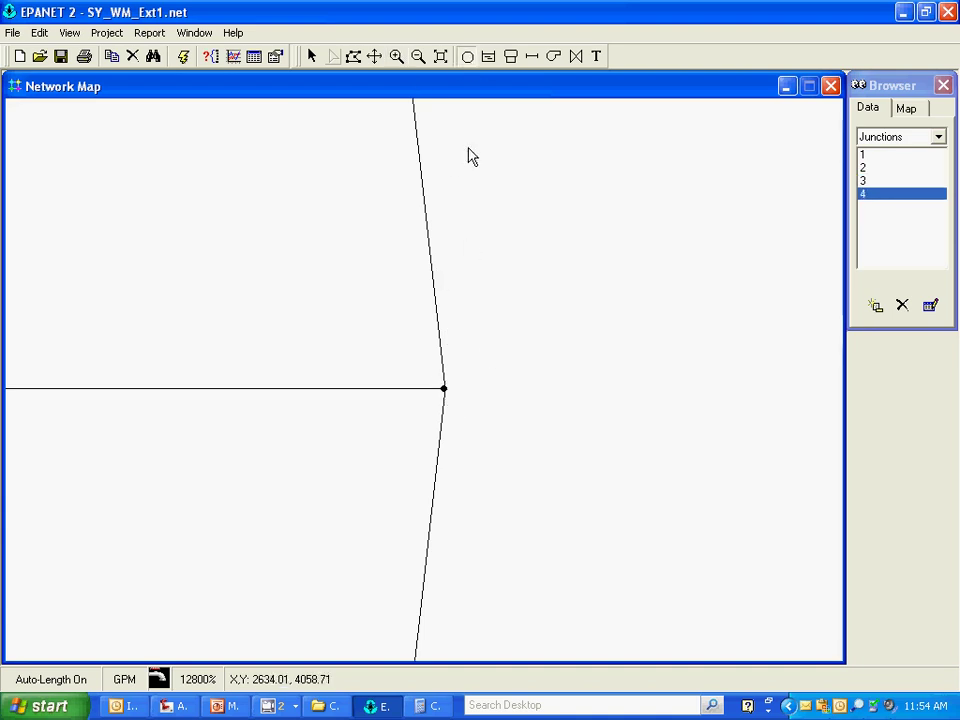
Step: Zoom back out to show the whole circle with both new junctions
click(418, 57)
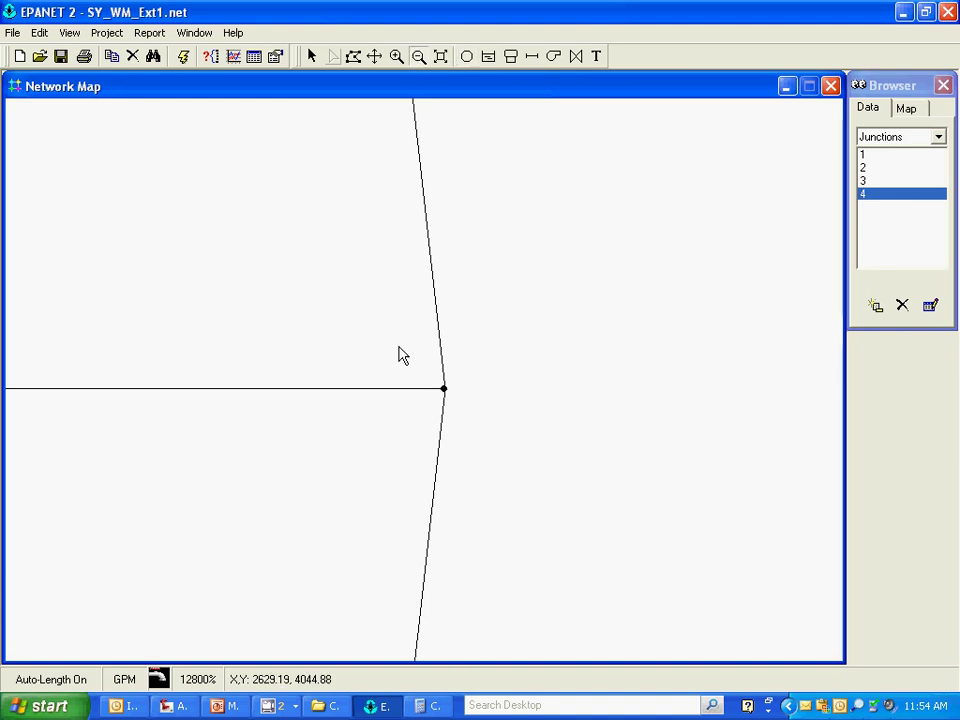
click(440, 420)
click(505, 418)
click(240, 366)
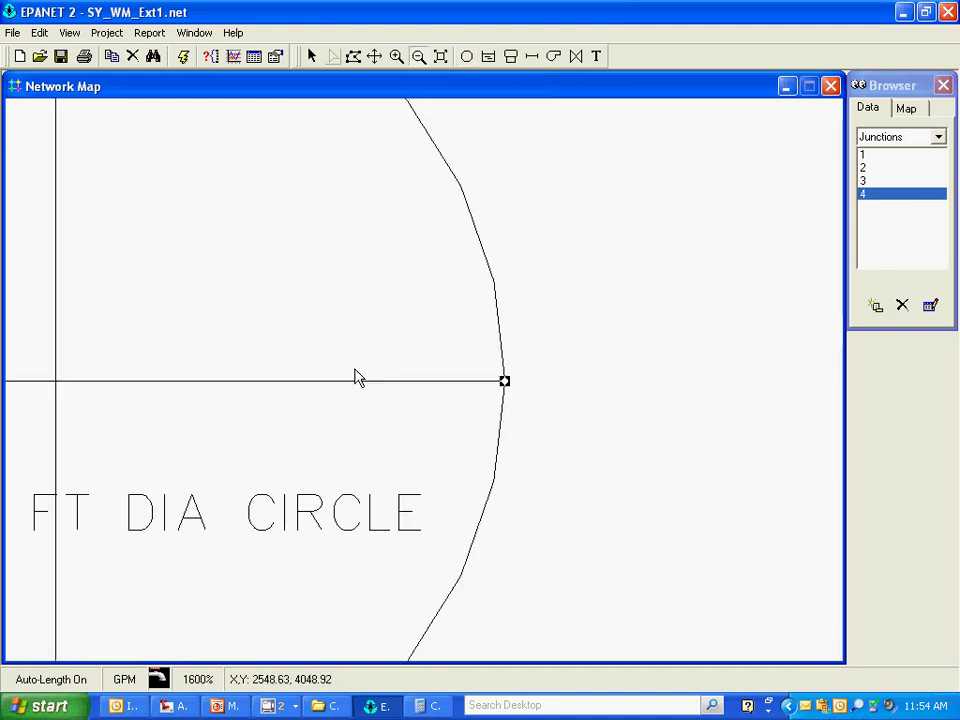
click(394, 369)
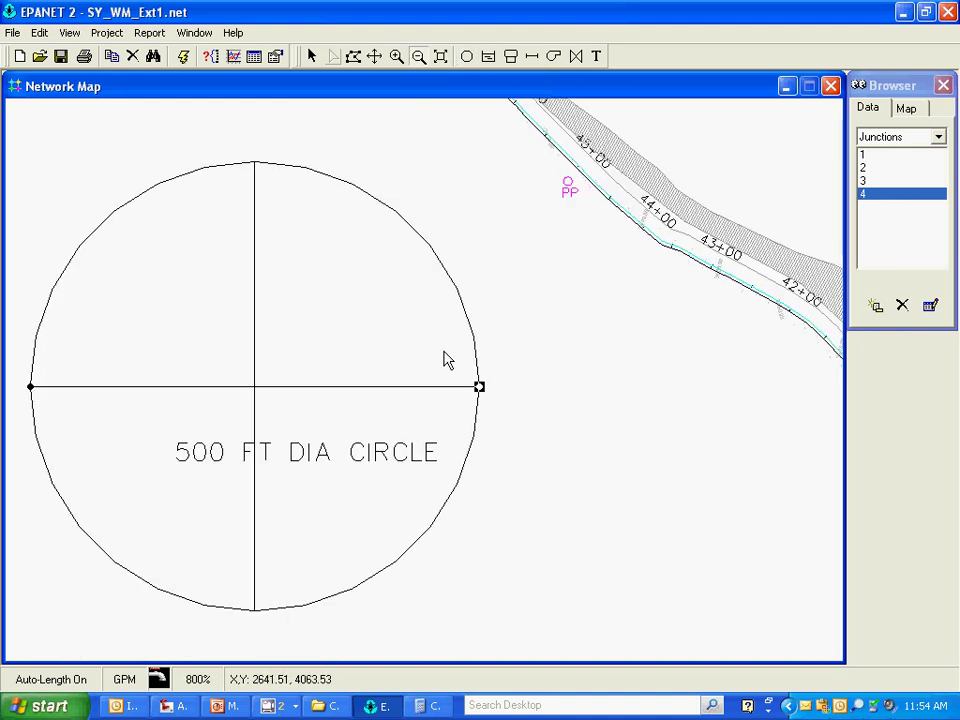
click(532, 57)
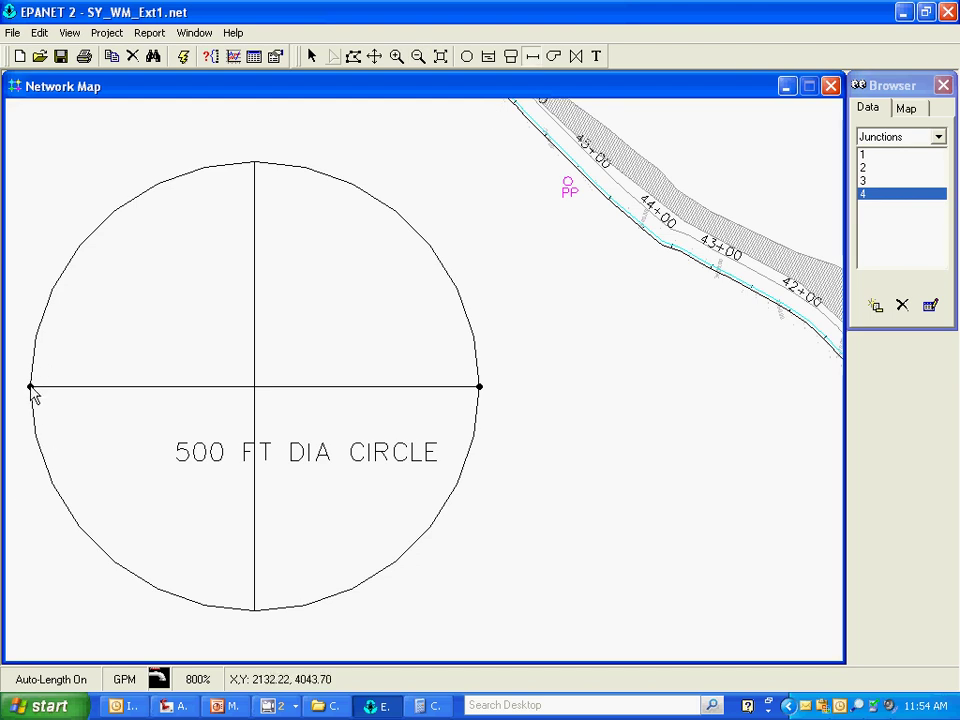
Step: Draw test Pipe 2 from junction 3 to junction 4 and check its 499.97 length
click(31, 388)
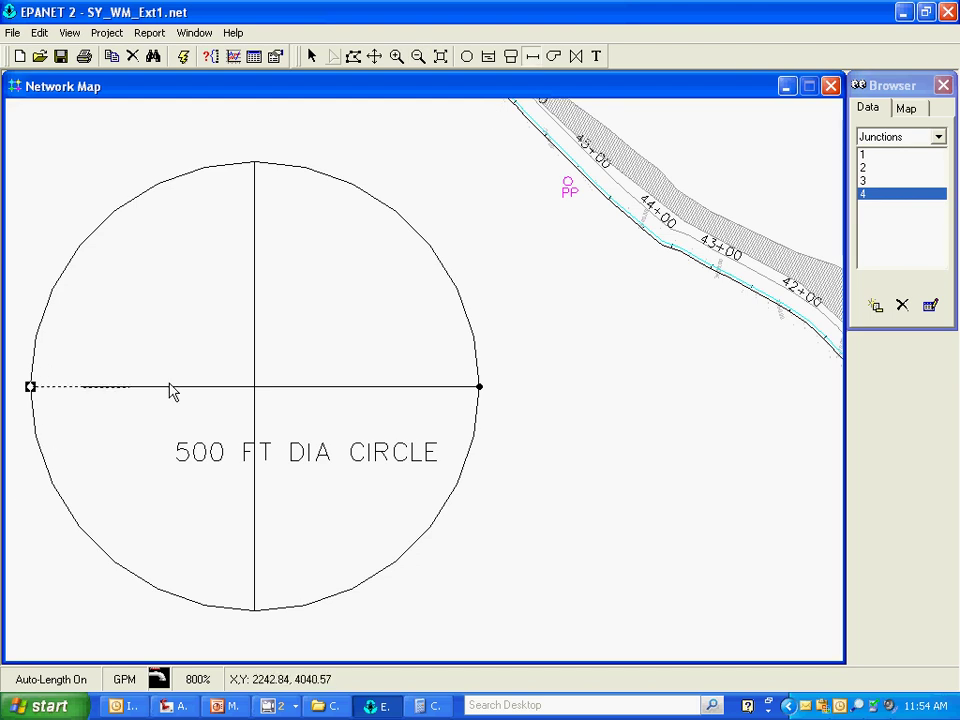
click(480, 389)
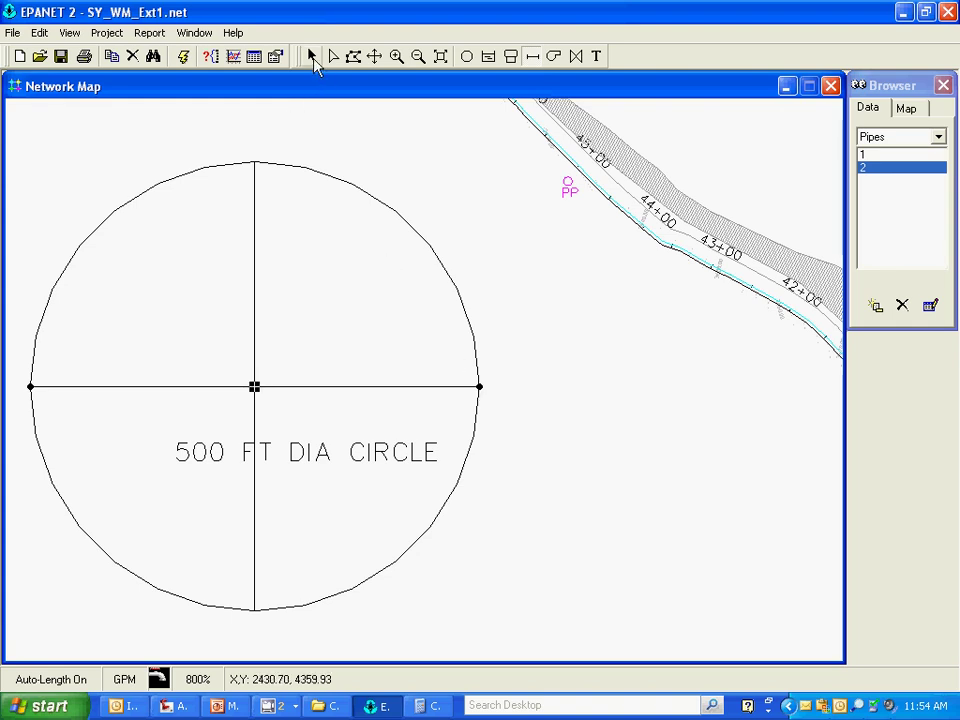
click(313, 58)
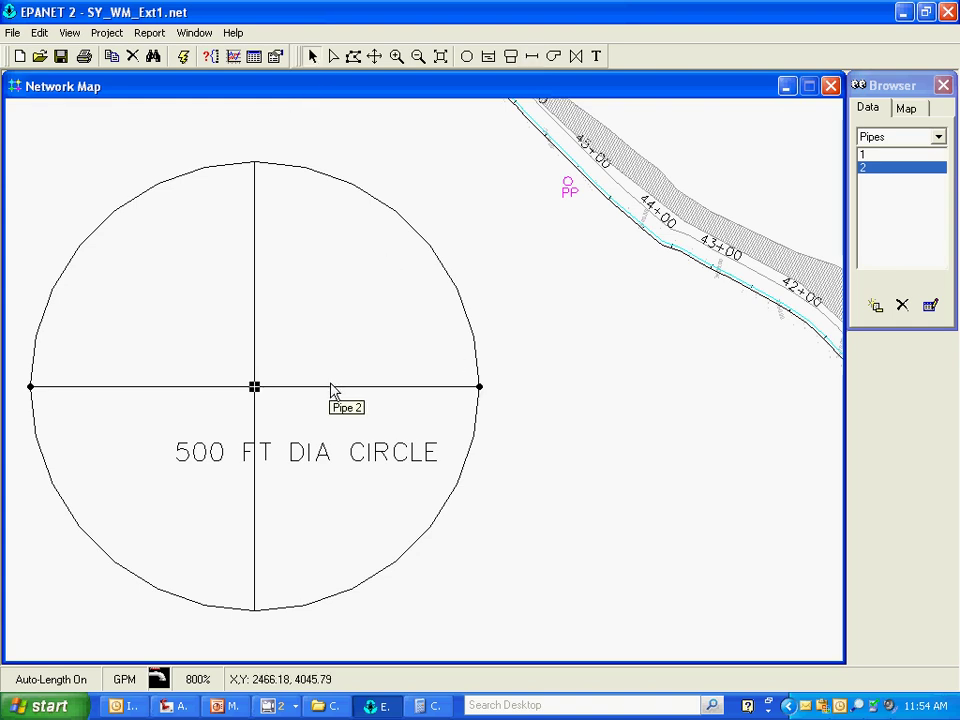
double_click(333, 387)
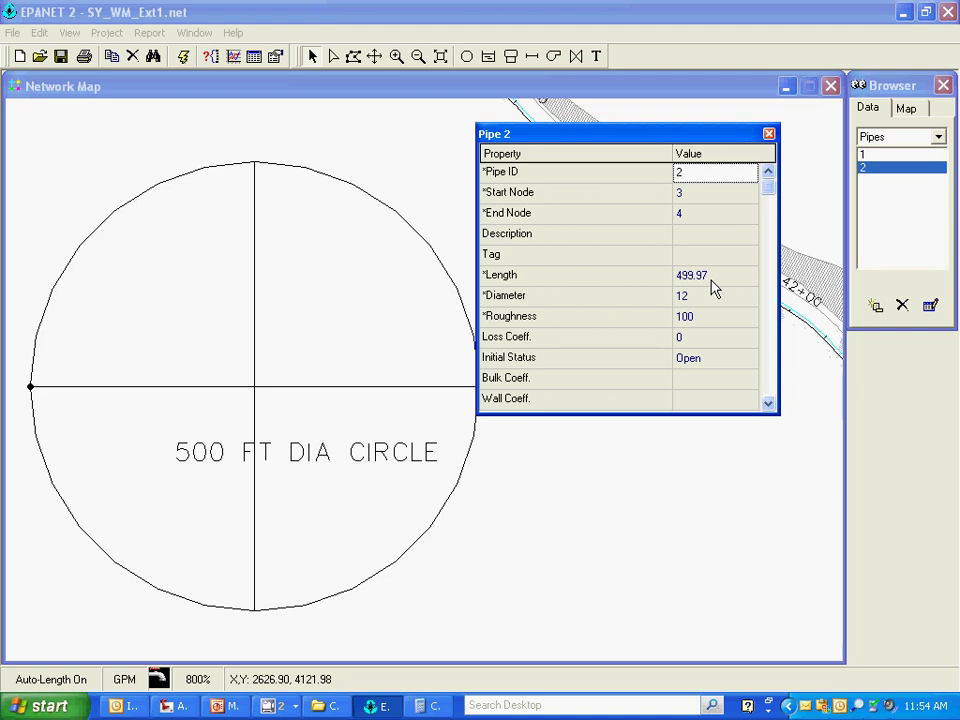
Step: Close Pipe 2's properties and pan the backdrop to stations 44+00 through 37+00
click(769, 135)
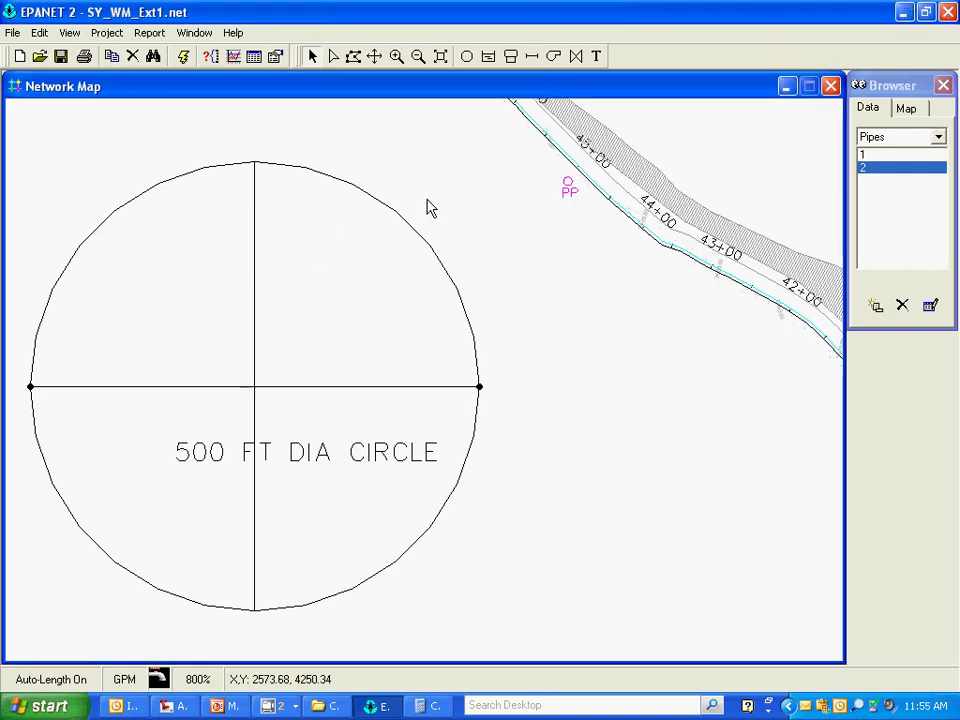
click(374, 56)
drag(439, 339, 274, 356)
drag(549, 429, 343, 339)
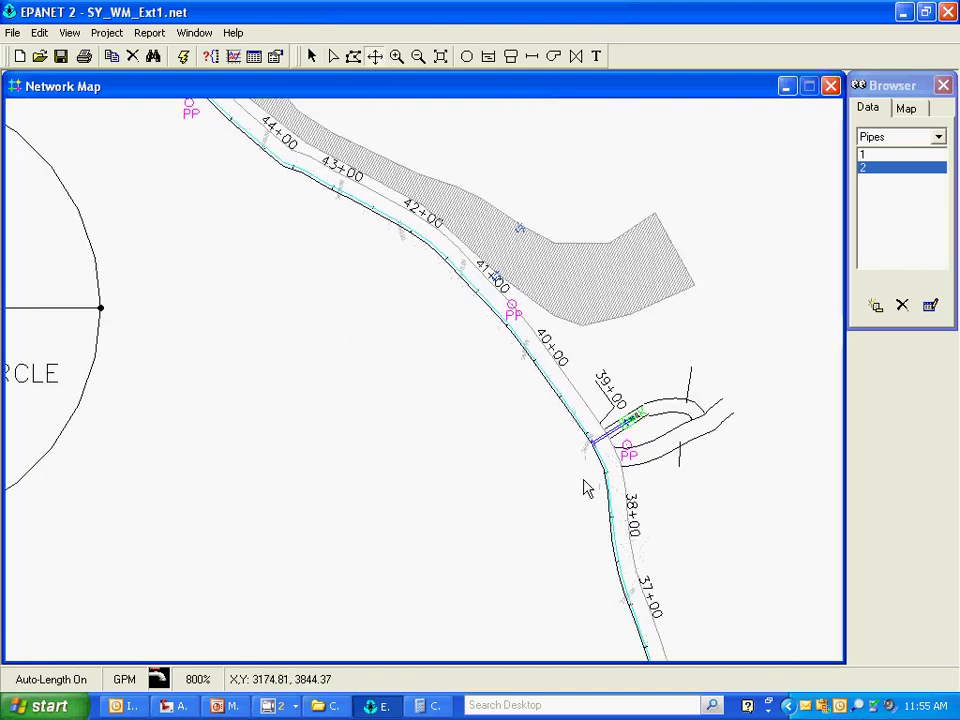
drag(506, 433, 666, 463)
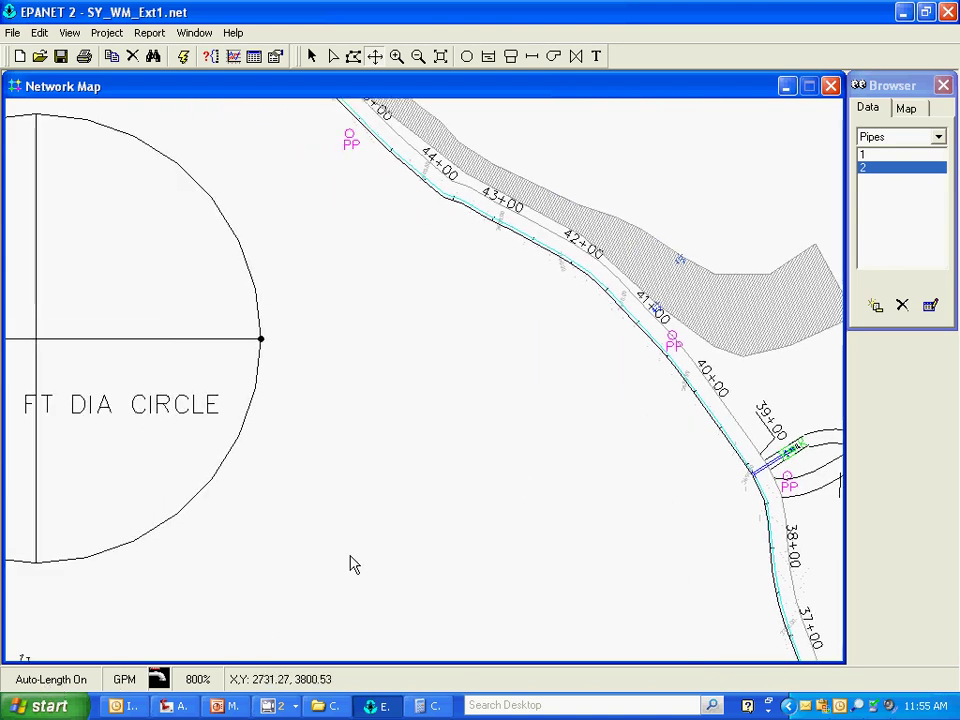
drag(424, 316, 456, 446)
Step: Pan over stations 48+00 to 51+91, the EXITING ARV label, and stations 12+00 to 19+00
drag(395, 341, 553, 476)
drag(322, 306, 552, 430)
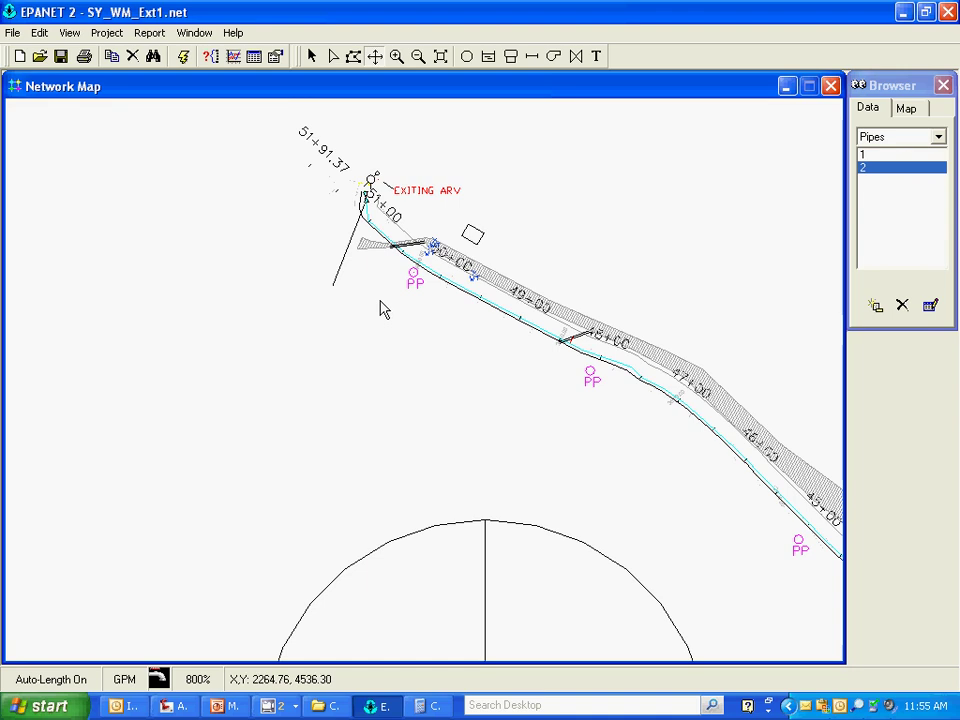
drag(521, 343, 392, 100)
drag(624, 414, 369, 223)
drag(544, 436, 454, 351)
drag(531, 456, 521, 272)
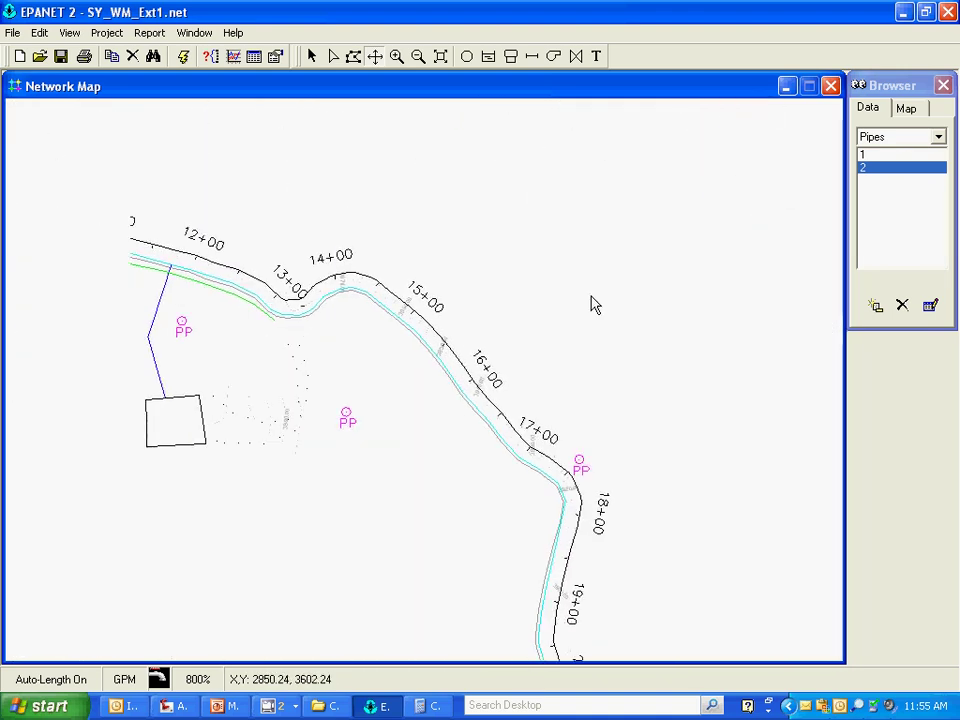